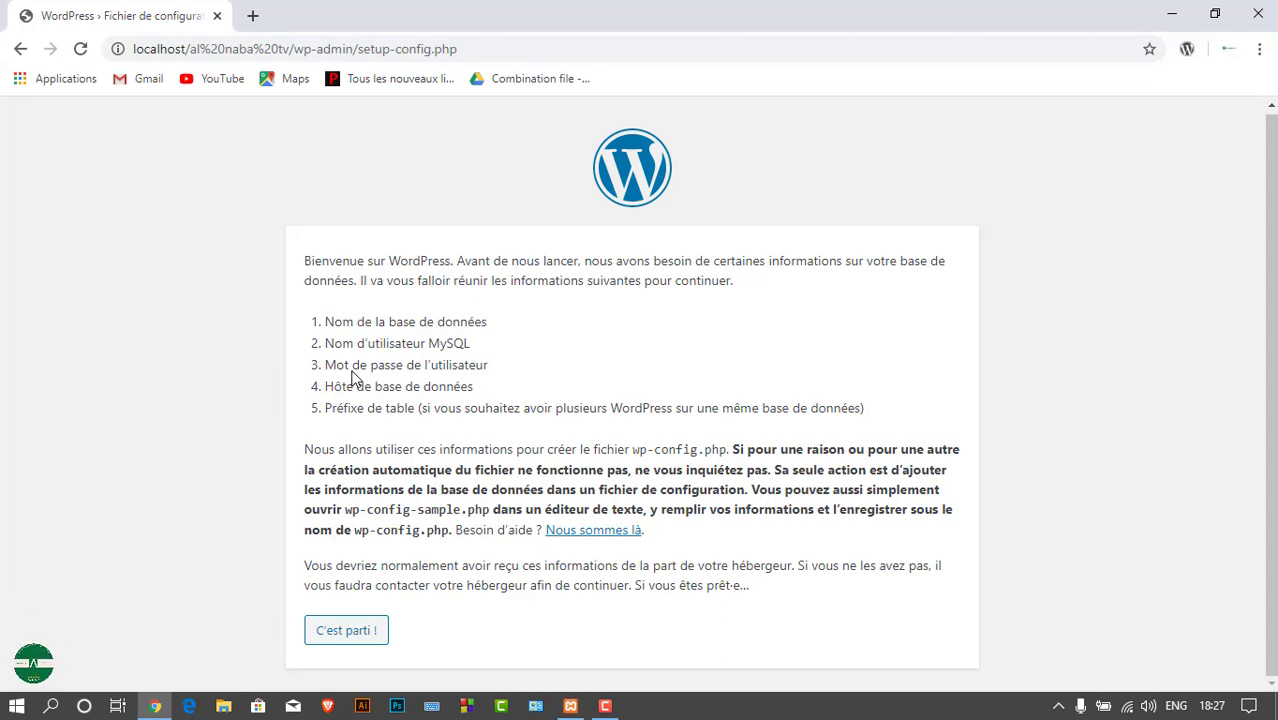
Open a blank new Chrome tab and bring up the XAMPP Control Panel
click(252, 15)
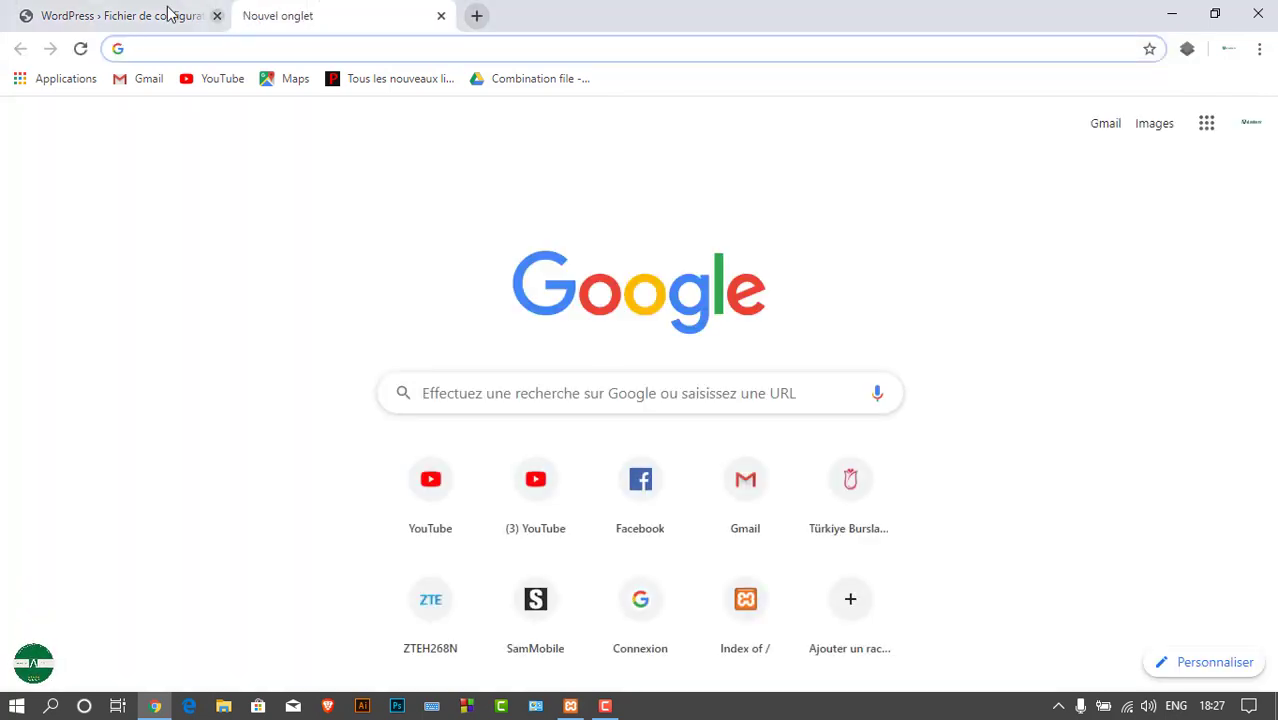
click(168, 12)
click(268, 8)
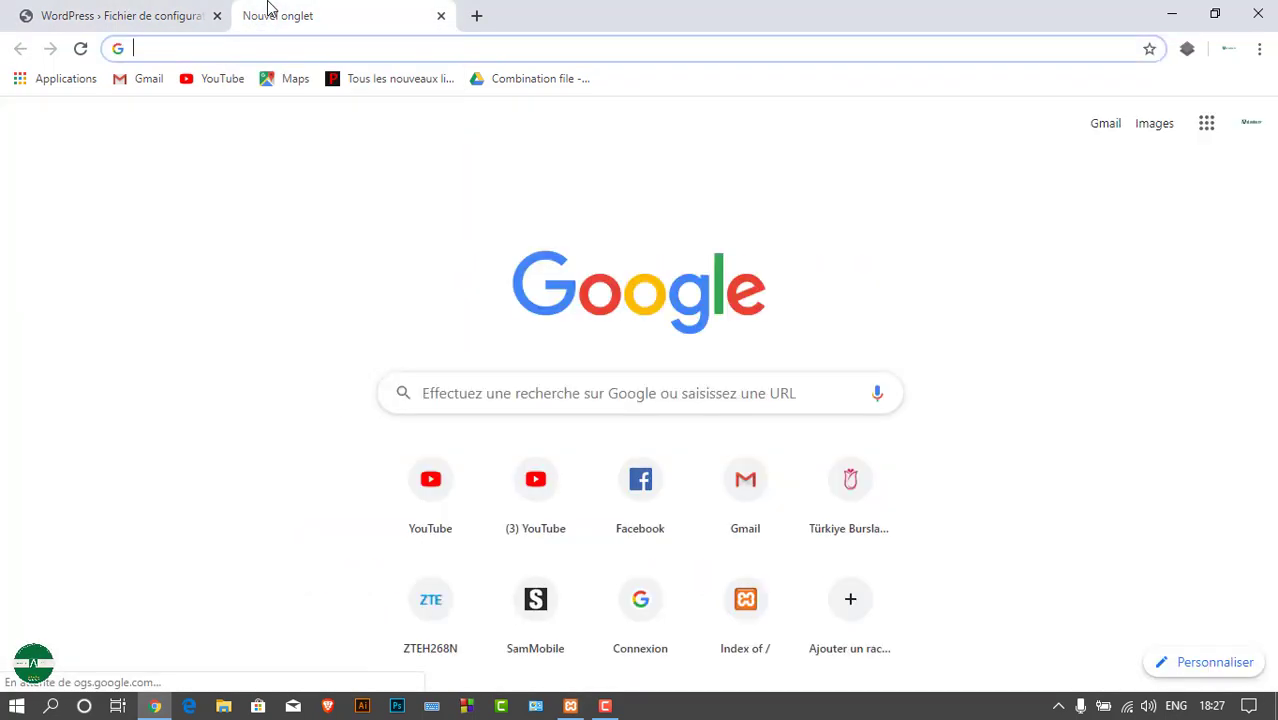
click(370, 420)
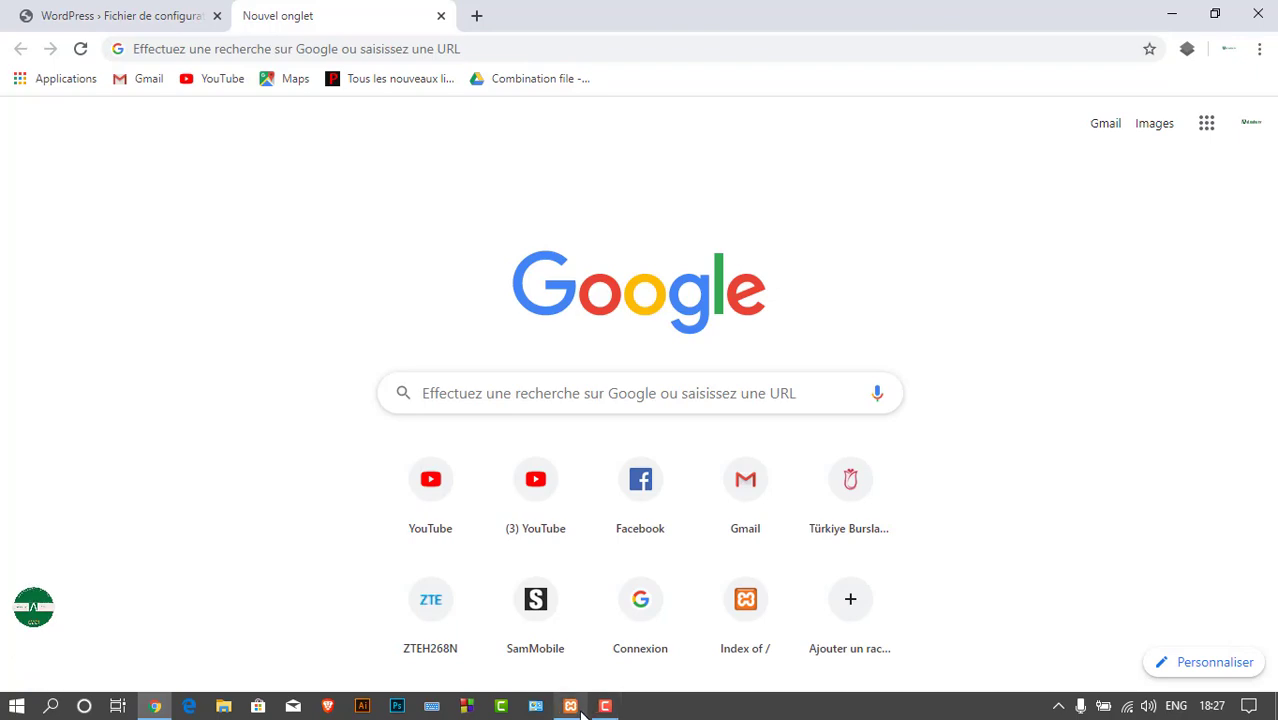
click(570, 706)
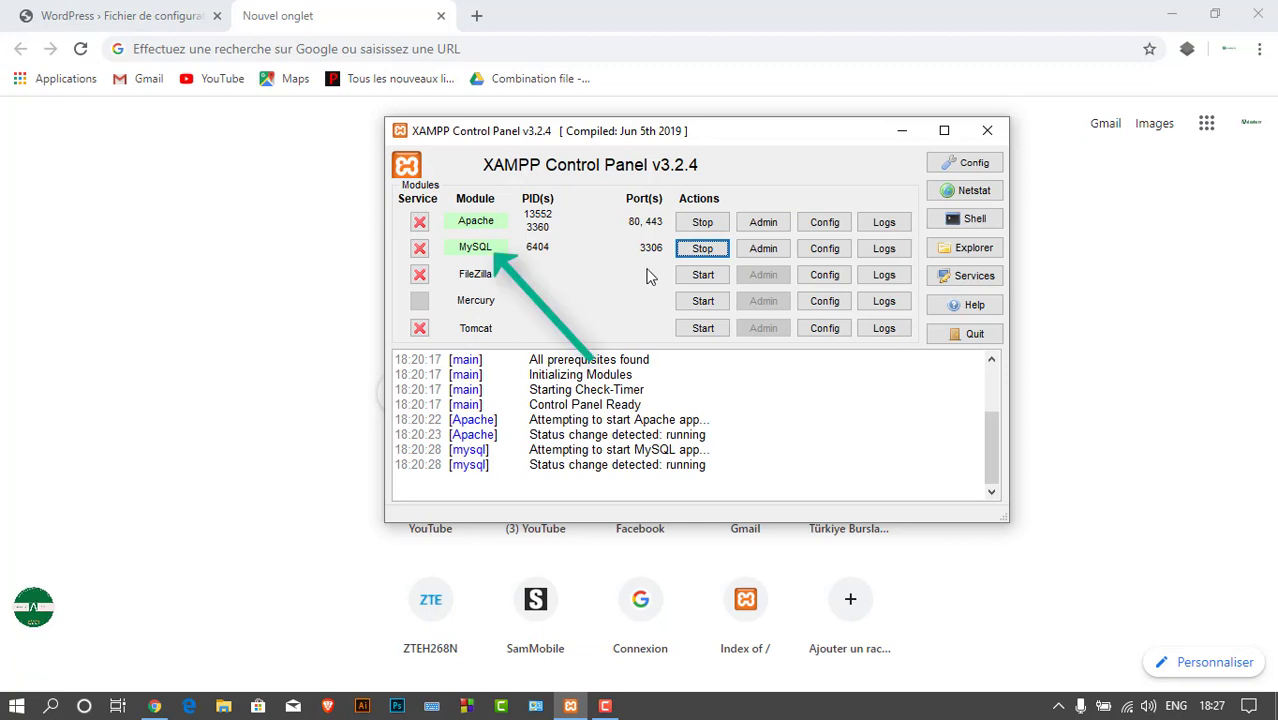
Launch phpMyAdmin from MySQL's Admin button, then close the tab it opened
click(762, 249)
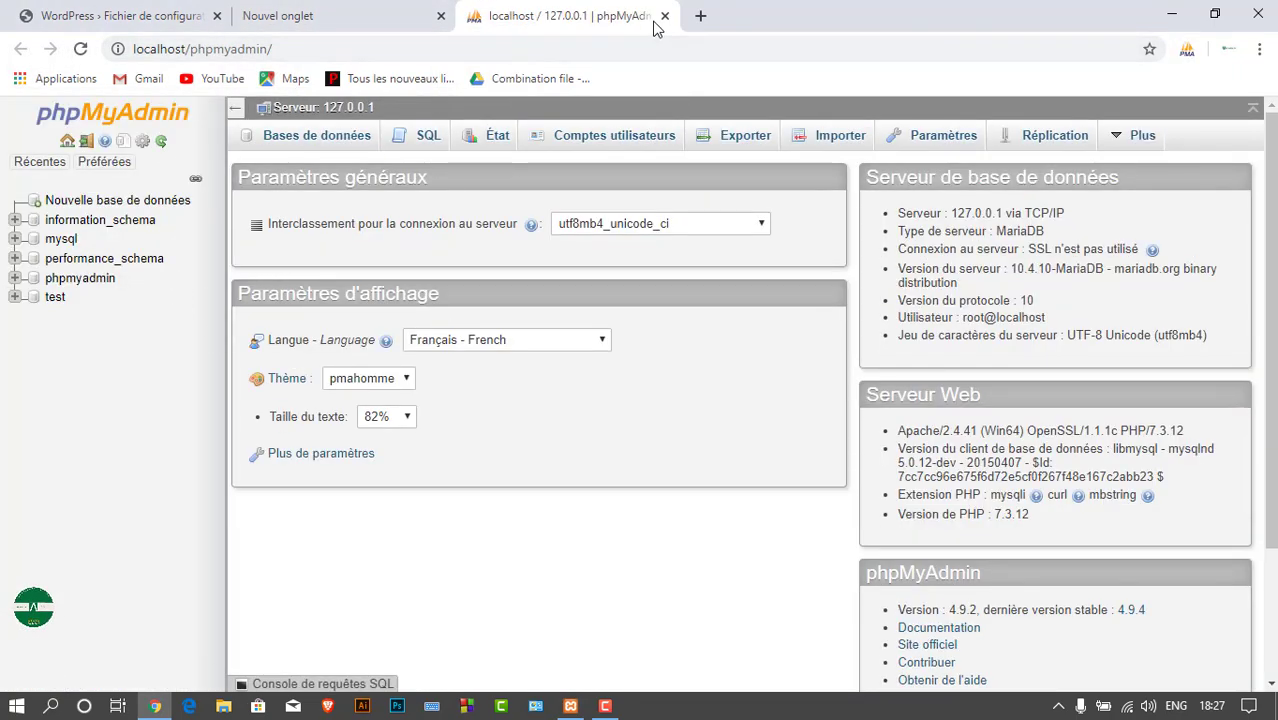
click(664, 16)
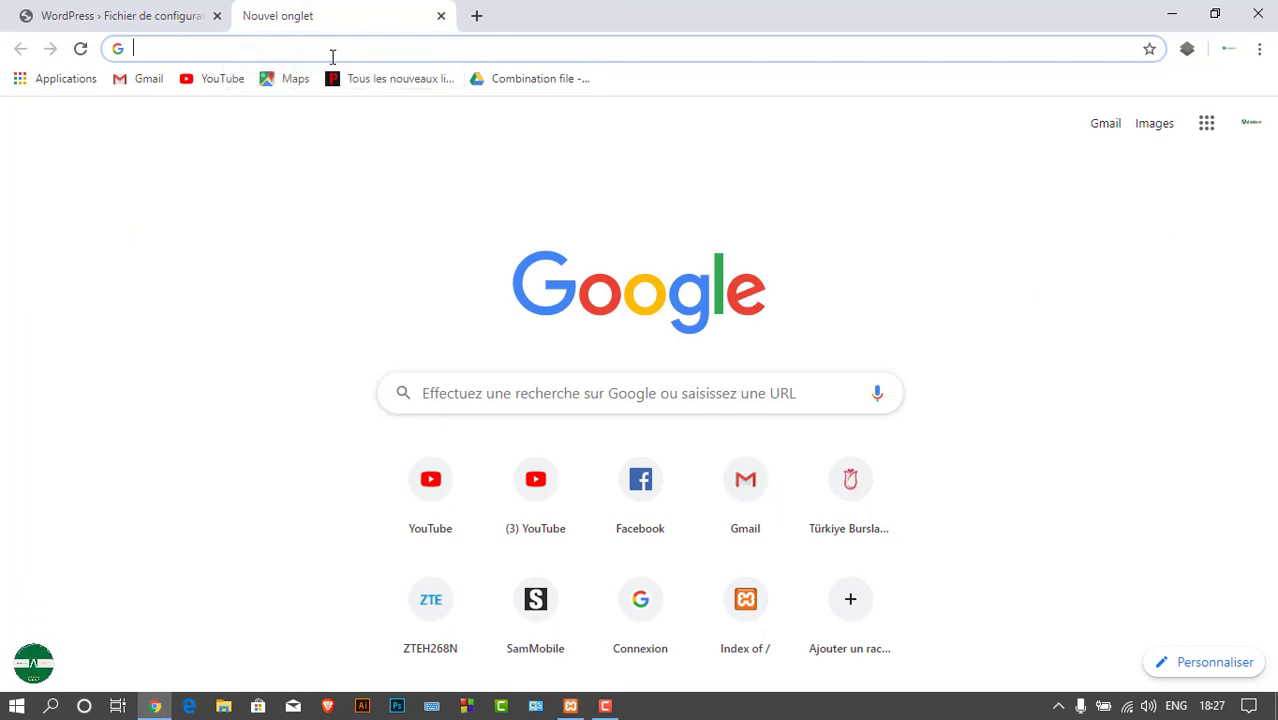
Load localhost/phpmyadmin in the new tab, fixing typos in the address
click(332, 57)
text(localhost)
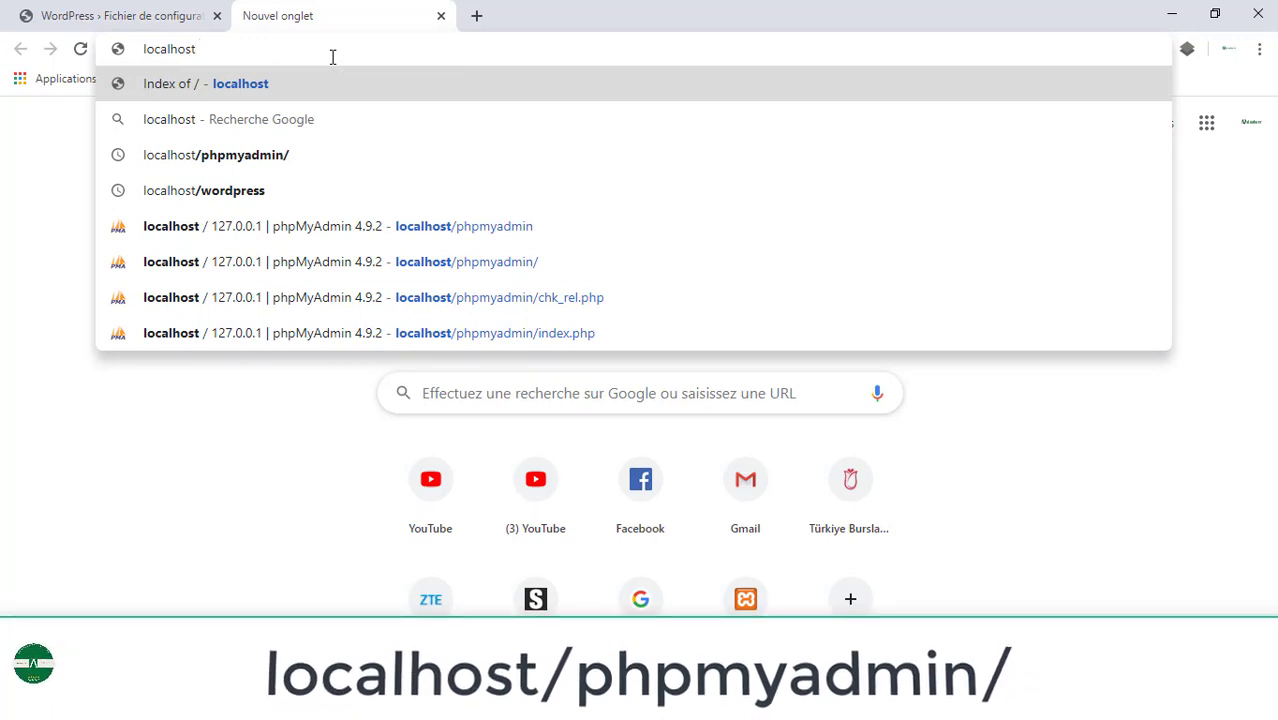
text(.)
key(BackSpace)
text(/)
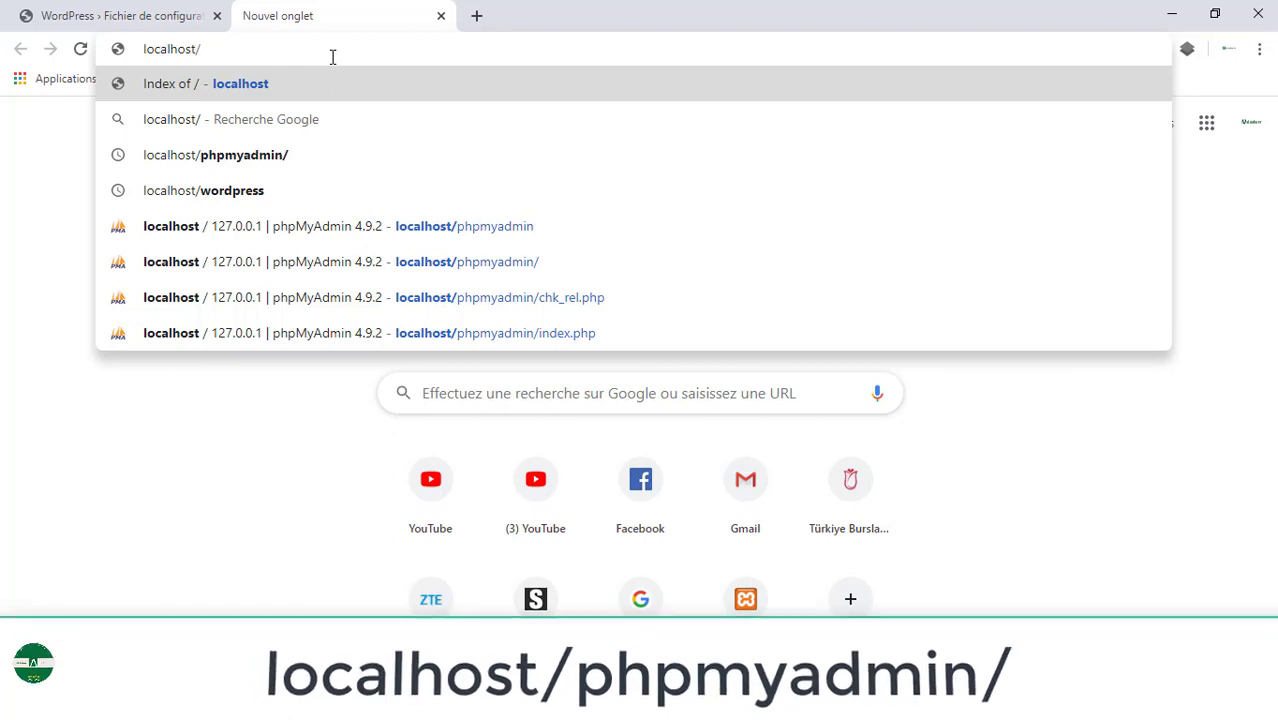
text(php:)
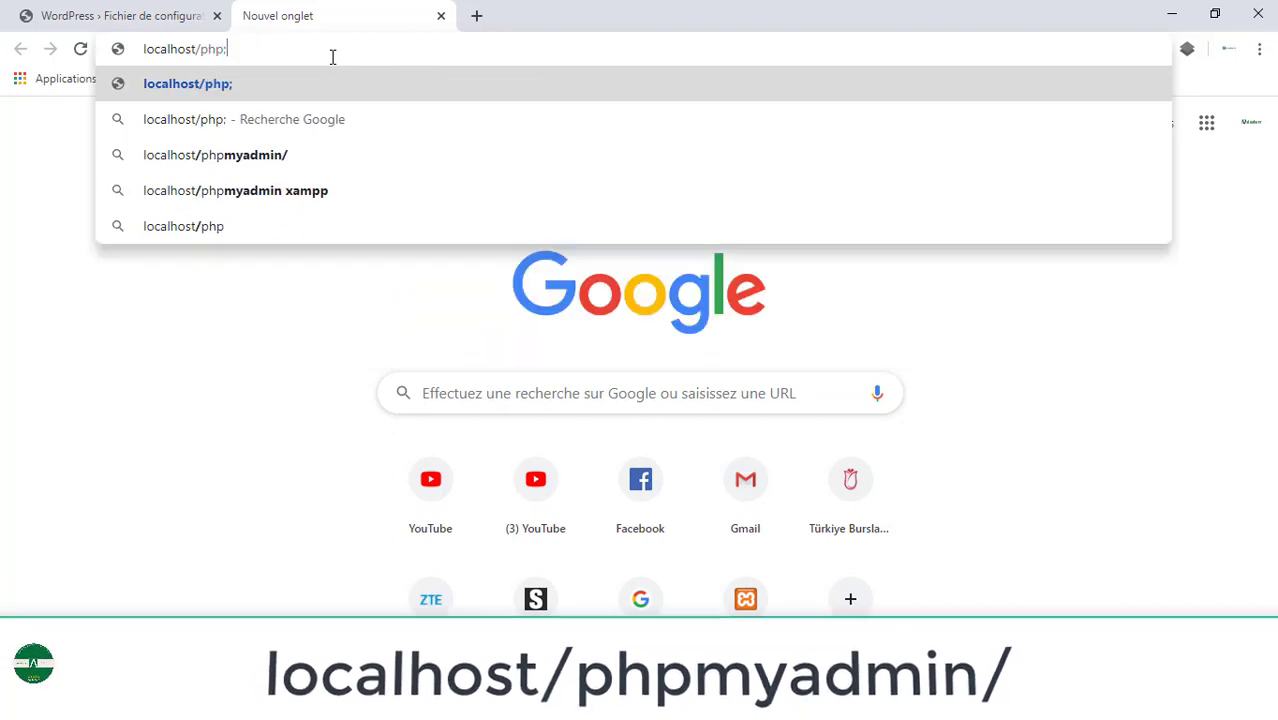
key(BackSpace)
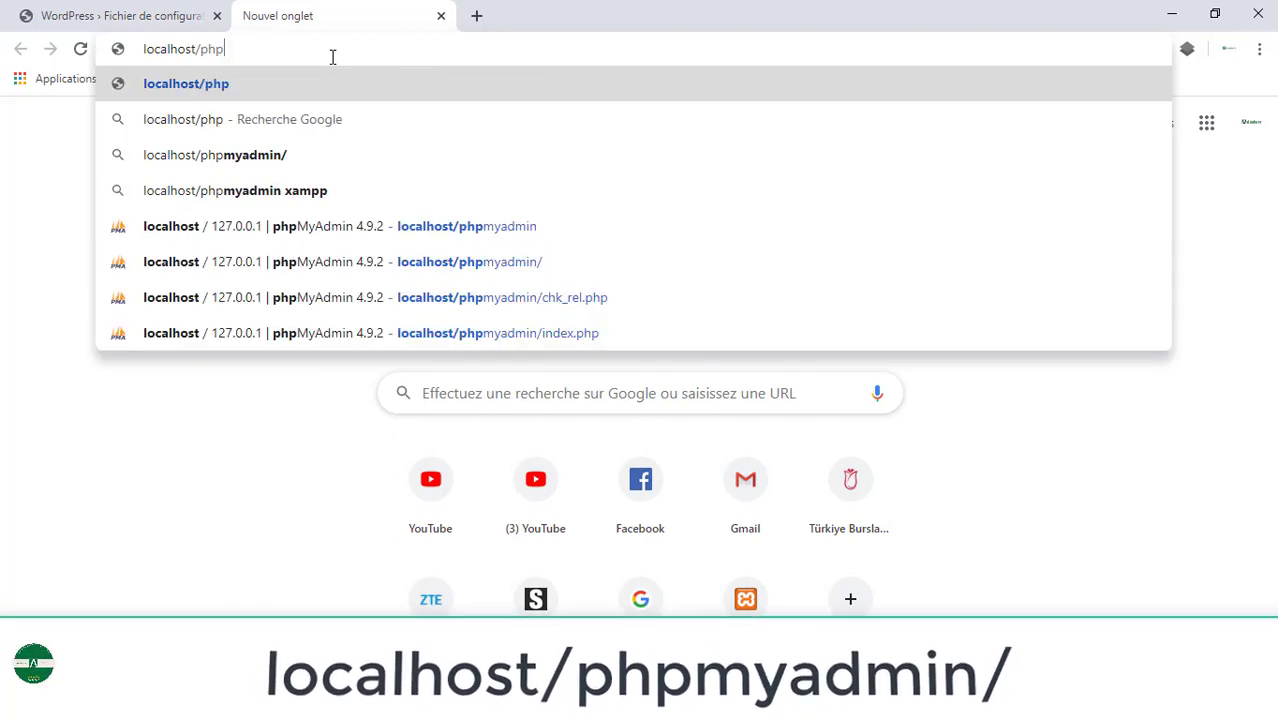
text(myadmin)
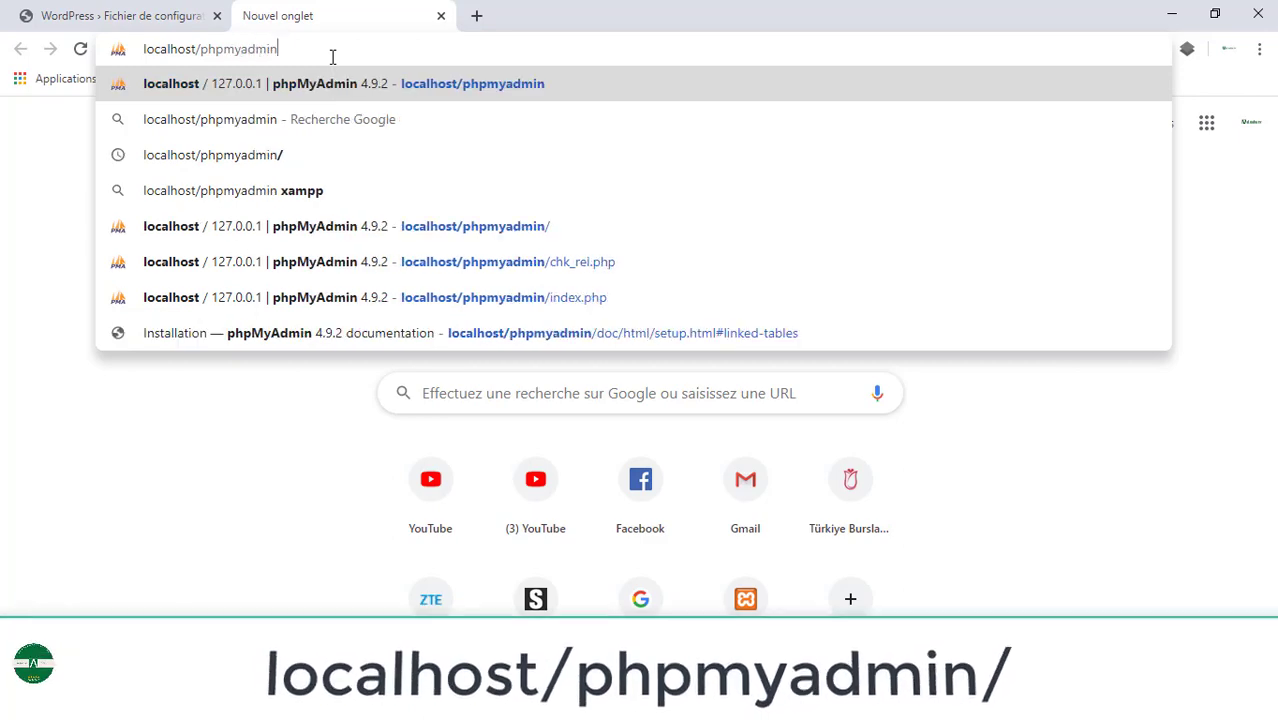
key(Return)
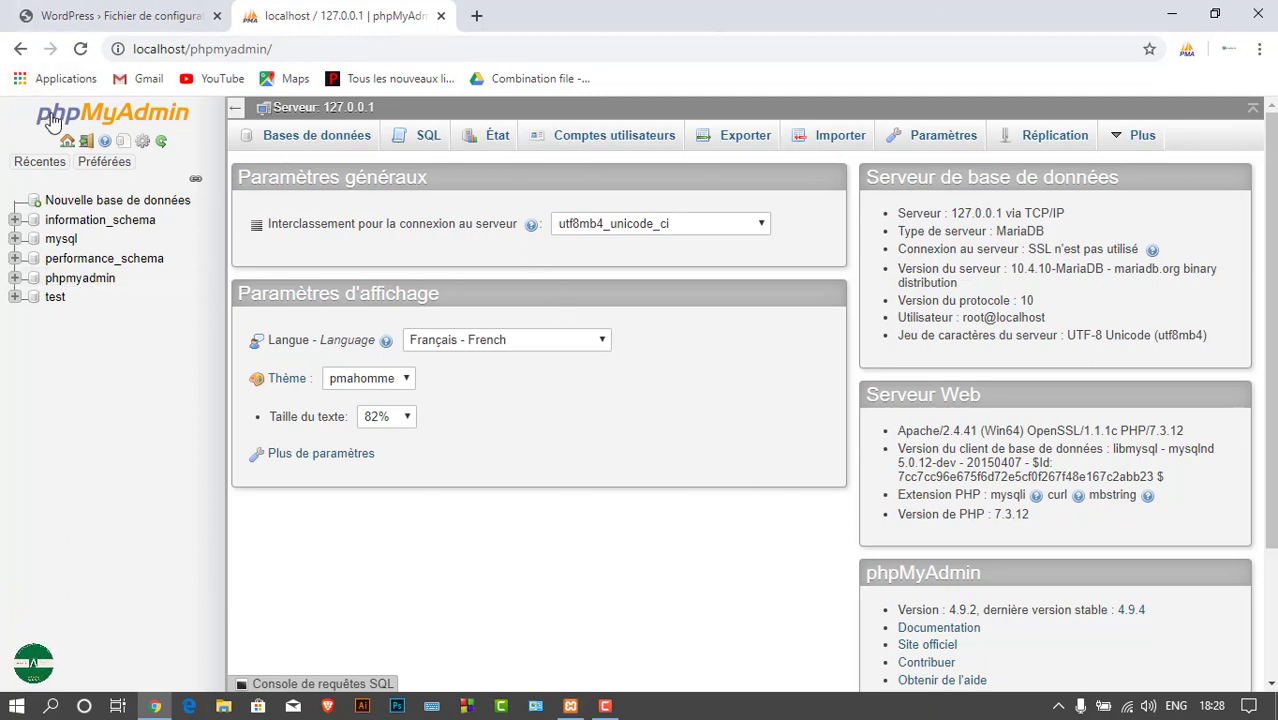
Open phpMyAdmin's new-database page, briefly checking the WordPress setup tab
click(71, 207)
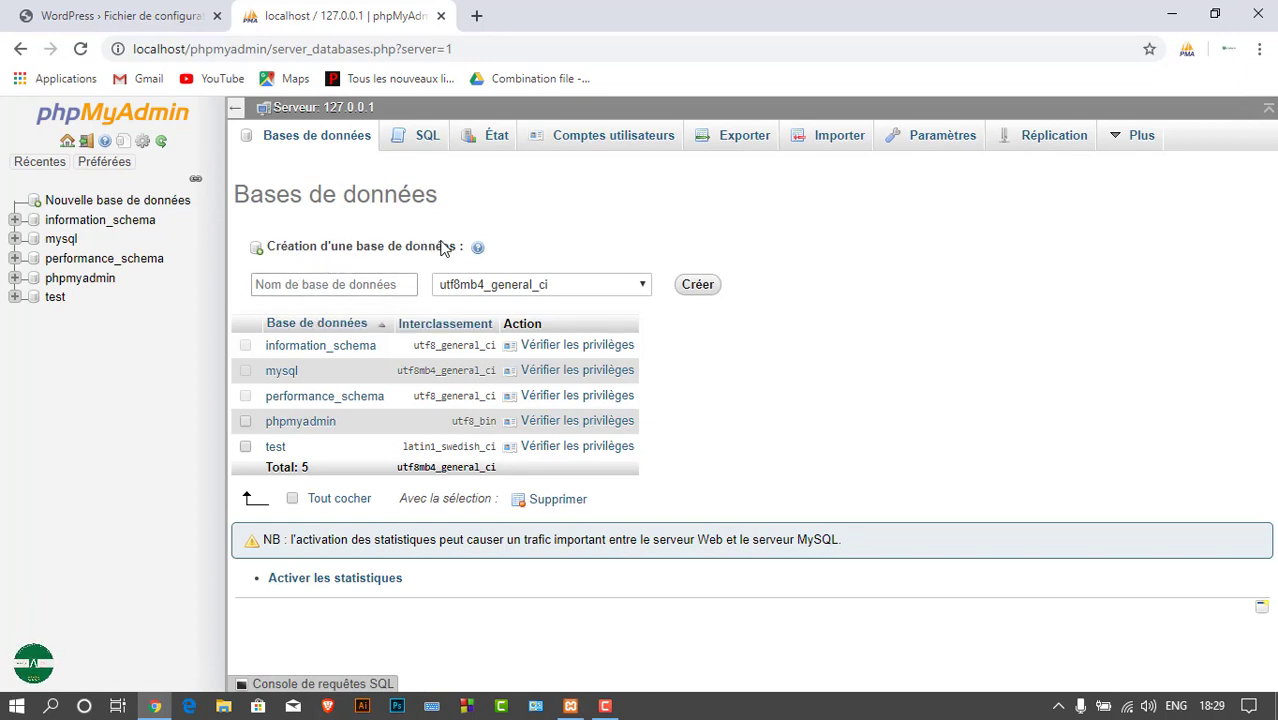
click(284, 283)
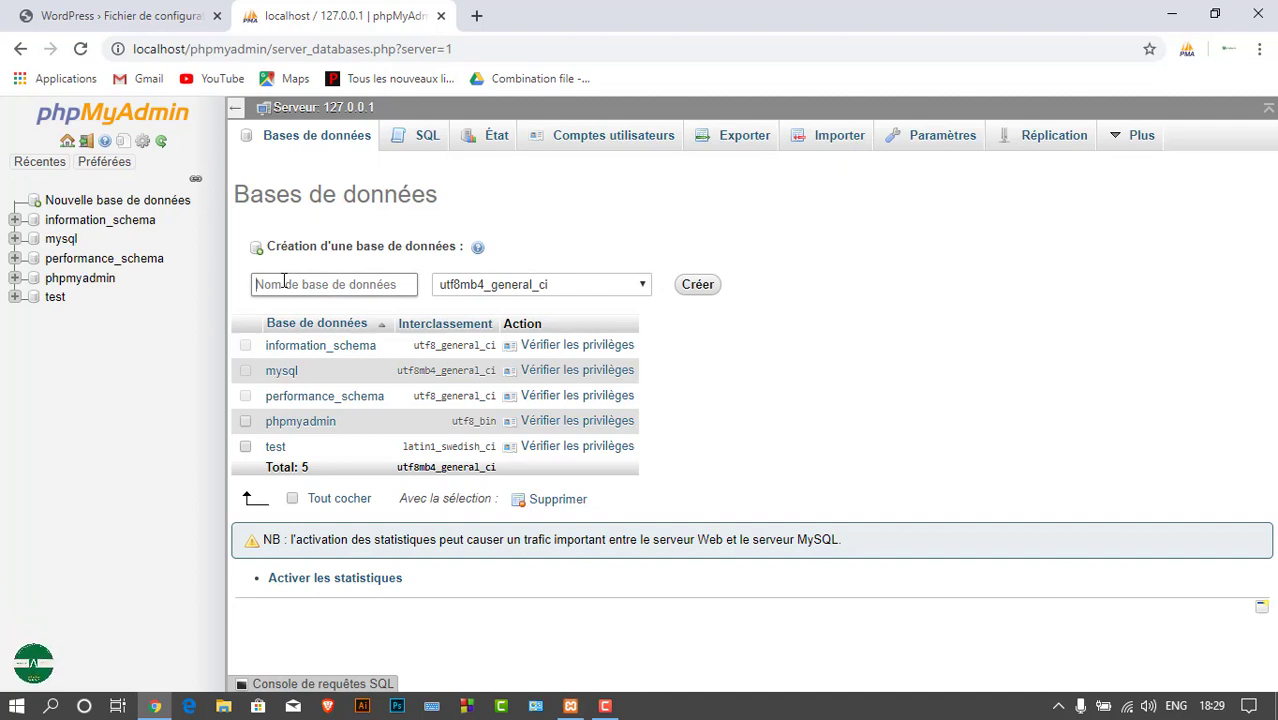
click(27, 11)
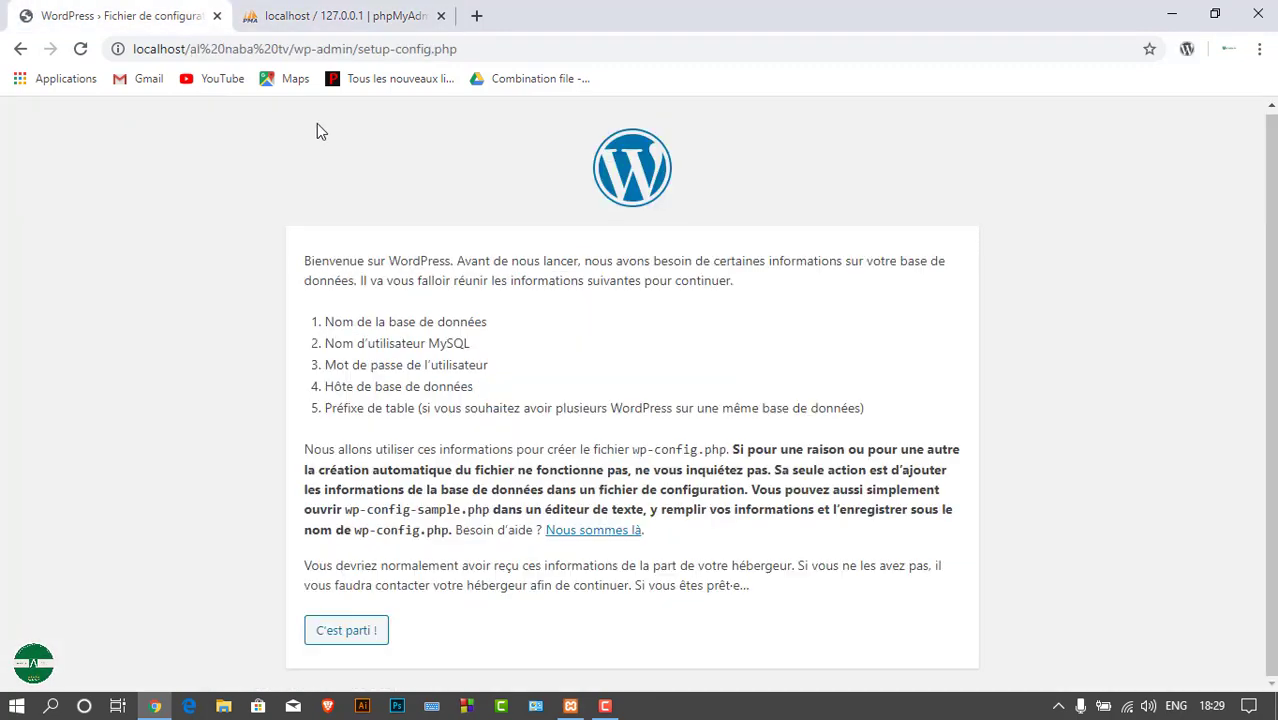
click(289, 10)
Enter alnabatv as the new database name
click(315, 277)
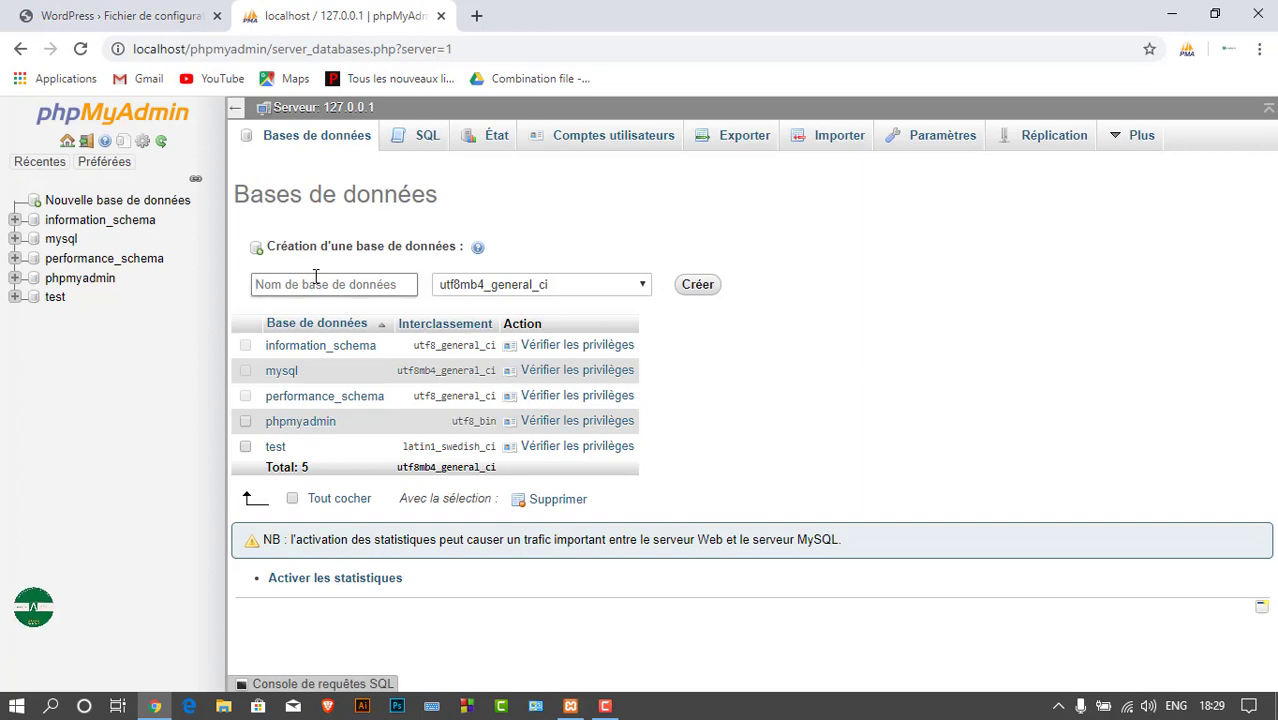
text(q)
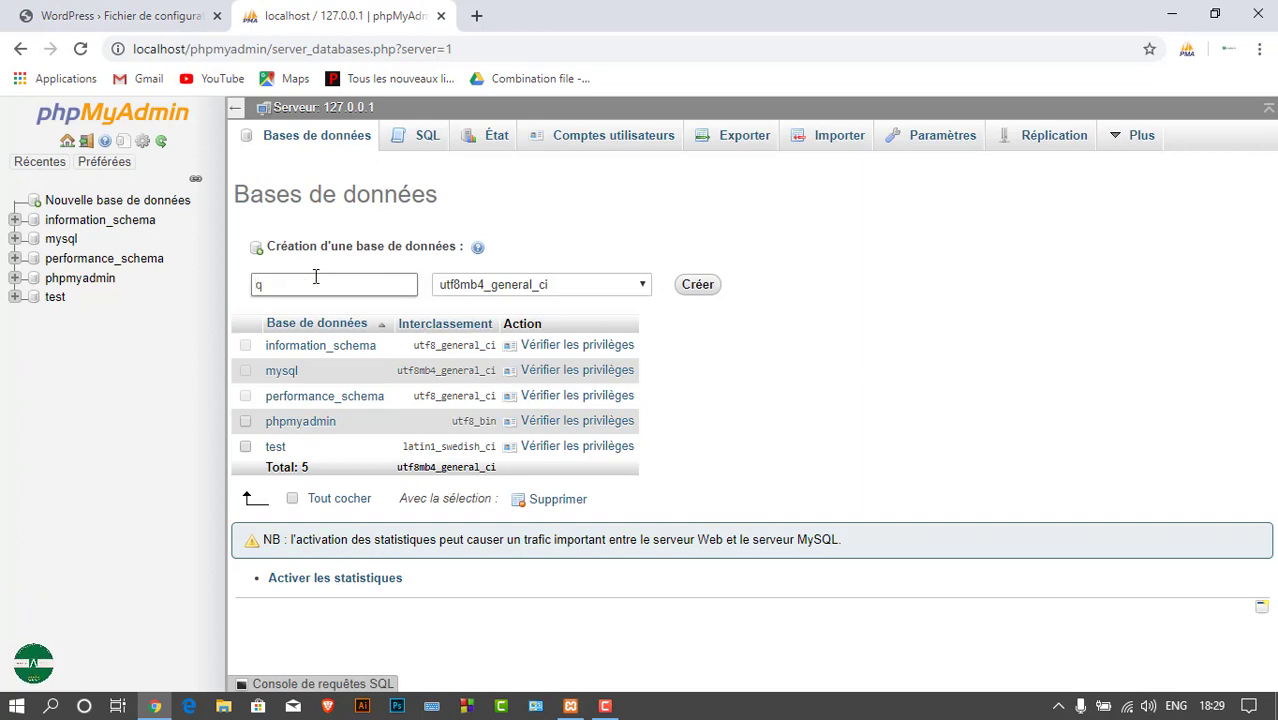
key(BackSpace)
text(a)
text(7)
key(BackSpace)
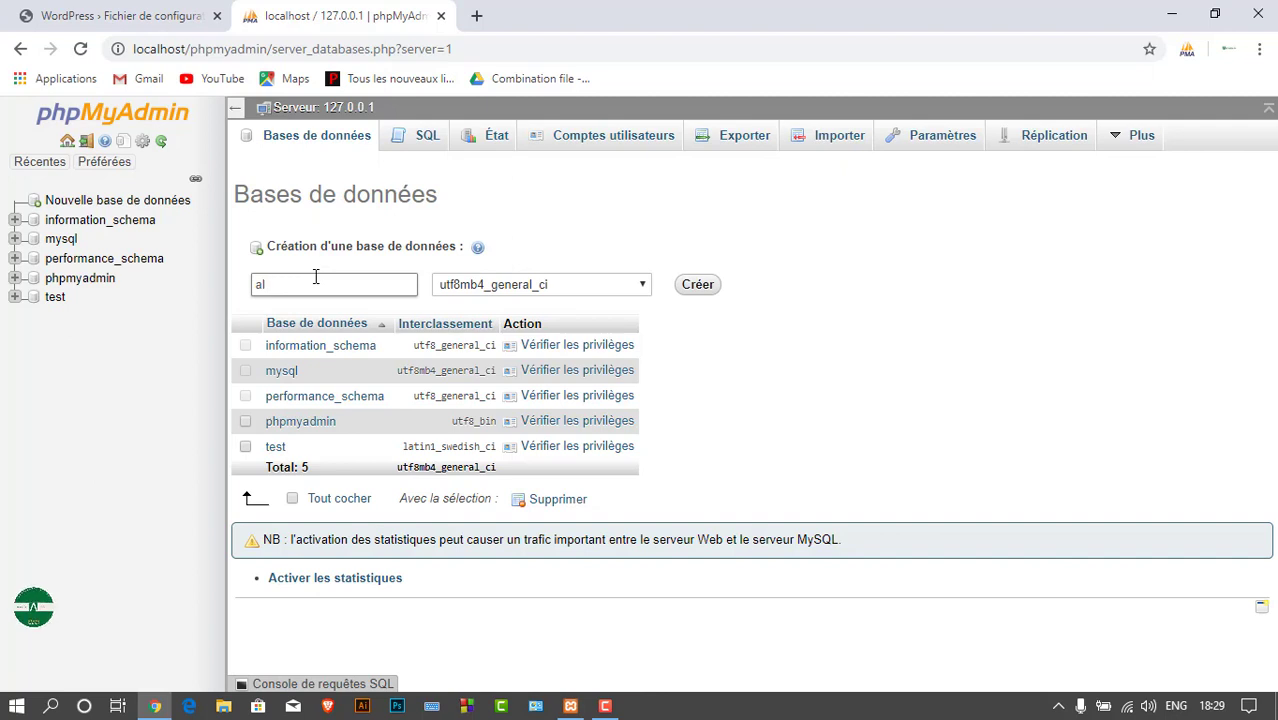
text(n)
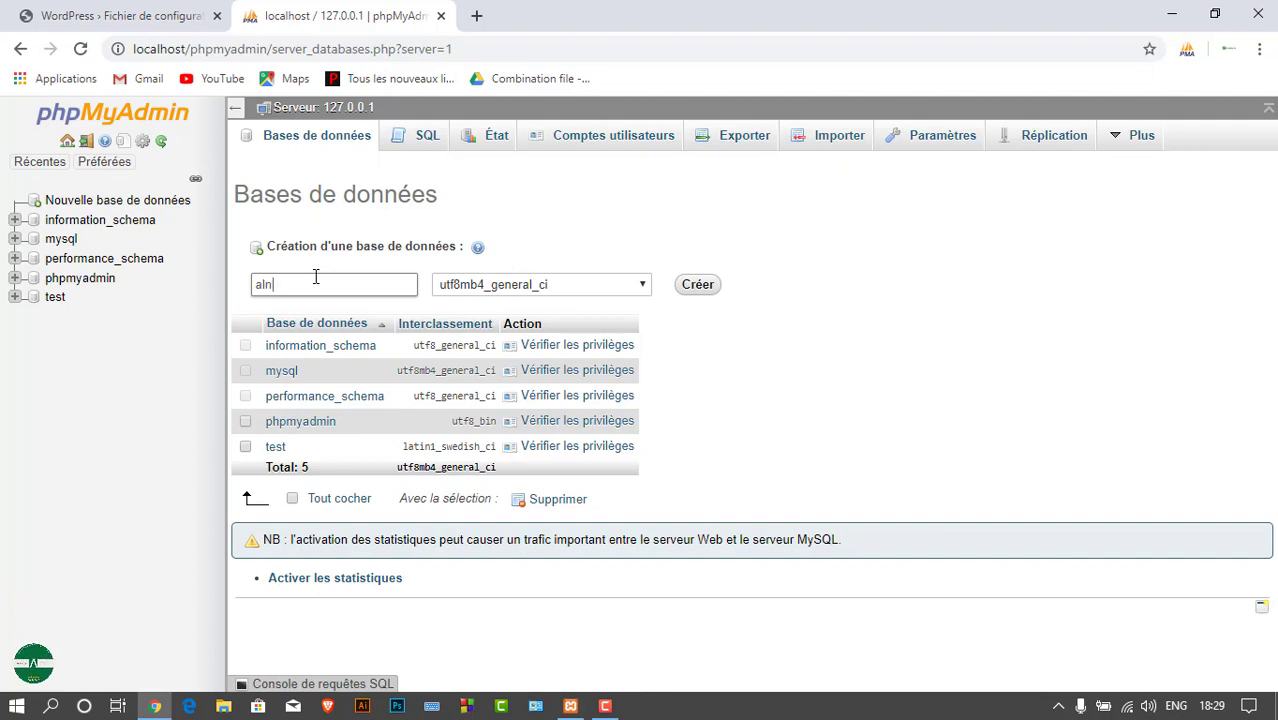
text(abatv)
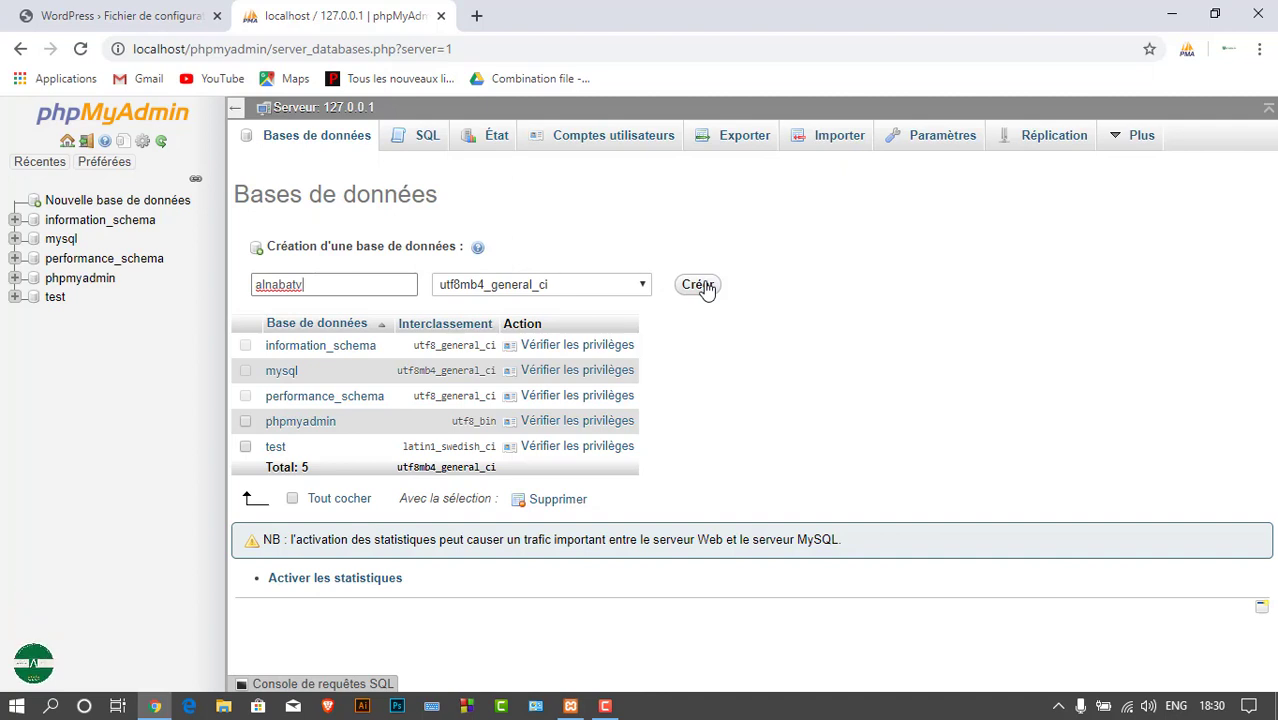
Create the alnabatv database and return to the WordPress setup tab
click(698, 285)
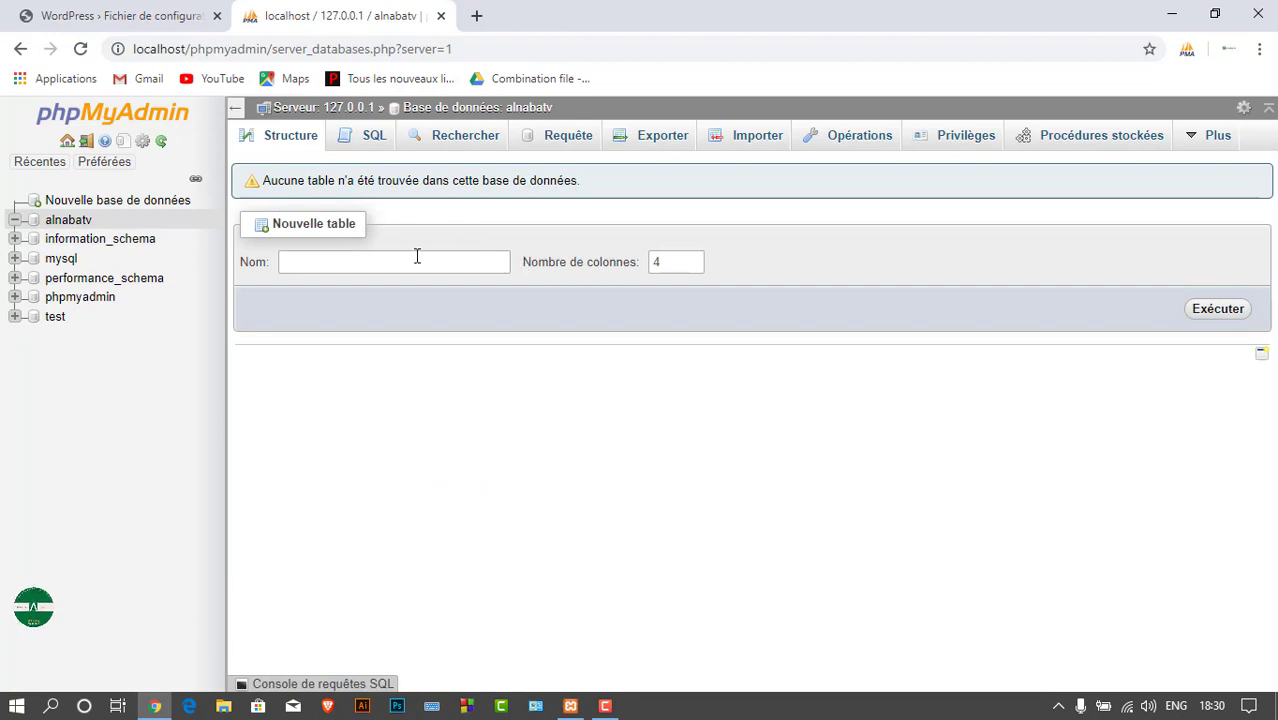
click(327, 262)
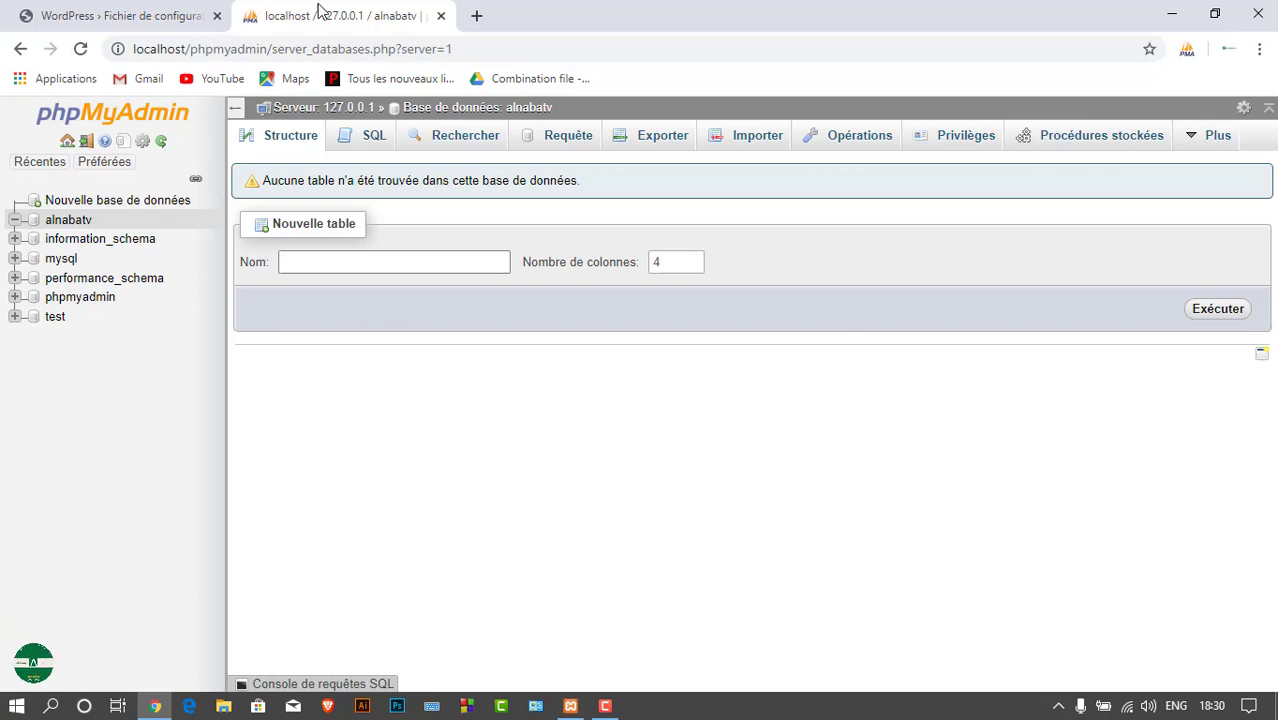
click(158, 12)
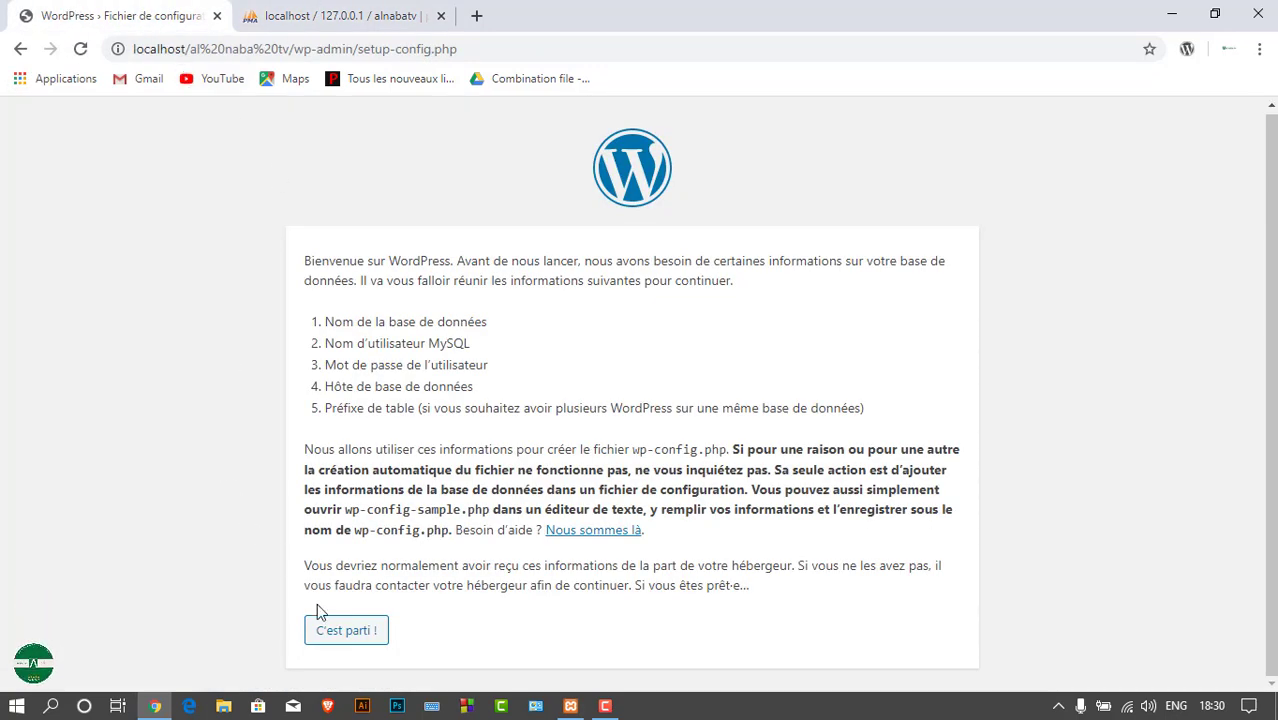
Open the connection form and enter database name alnabatv and user root
click(332, 632)
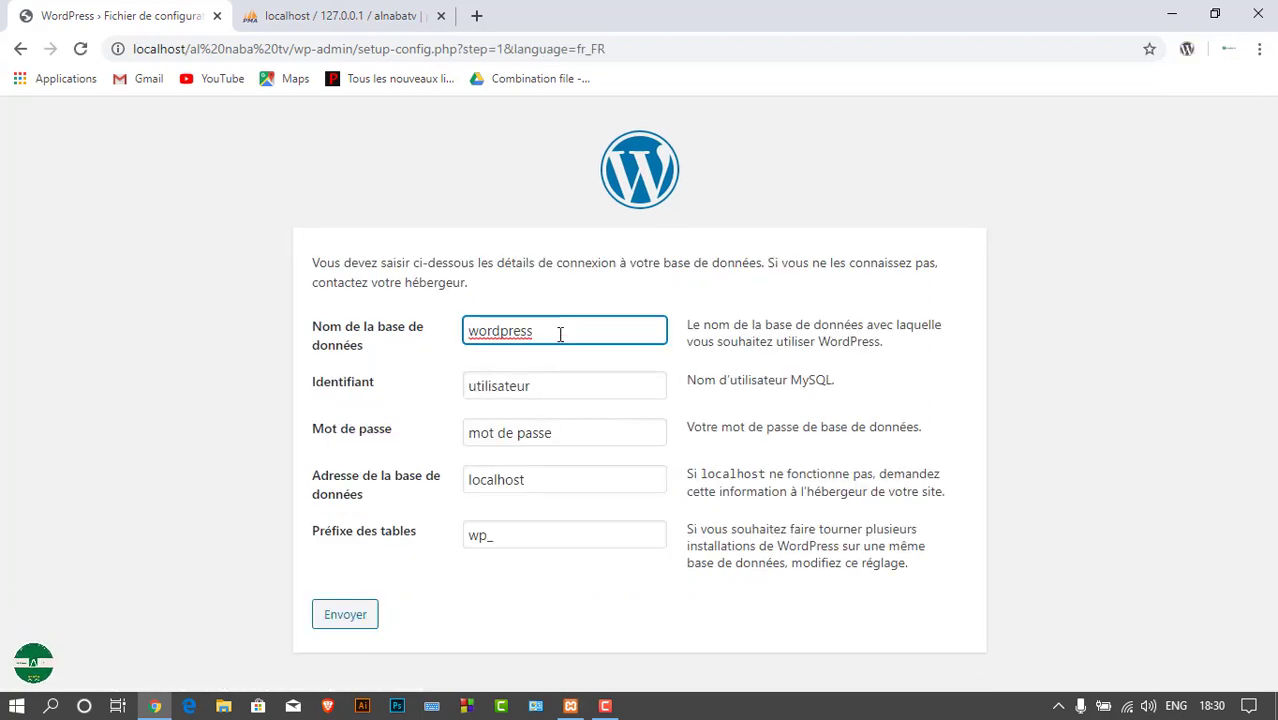
drag(554, 334, 450, 340)
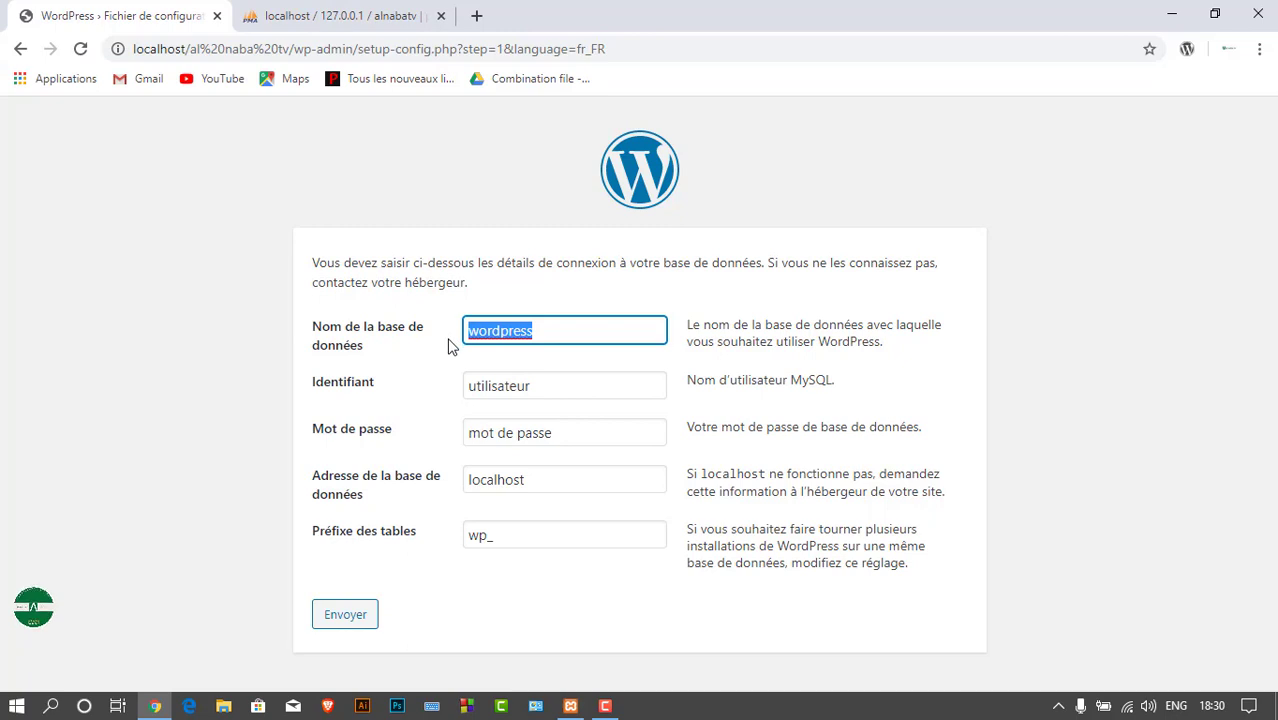
text(q)
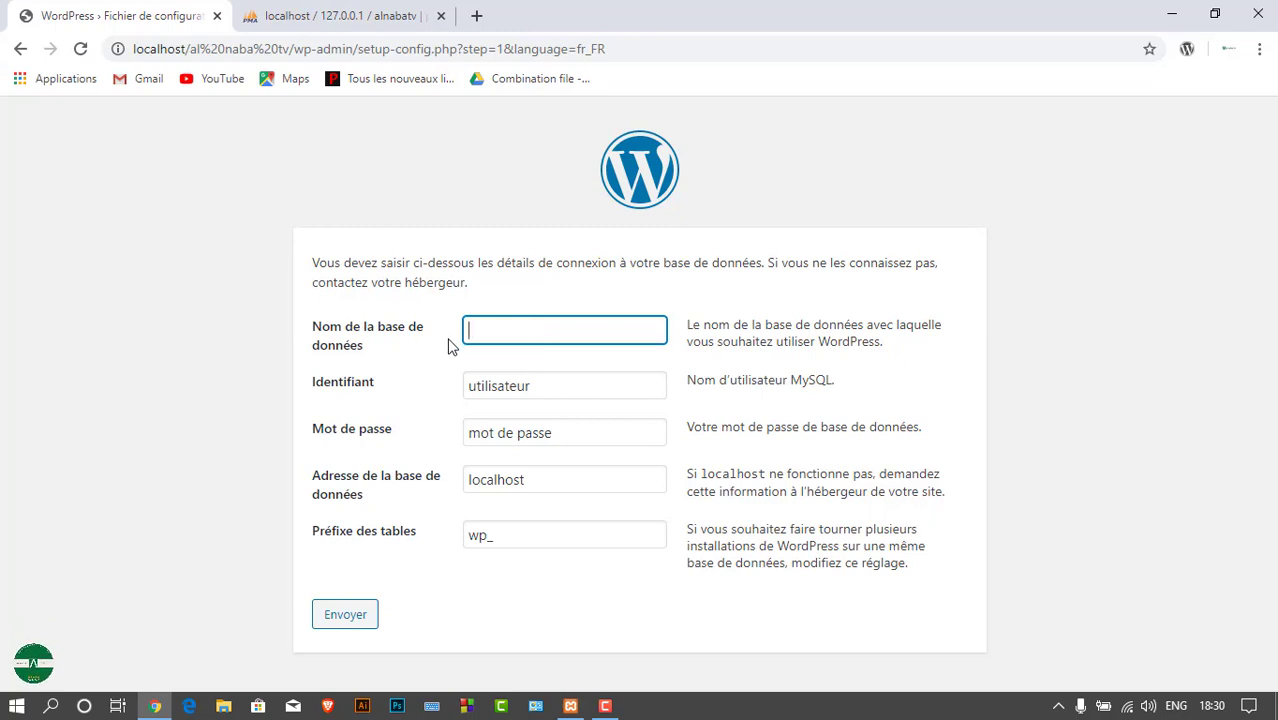
text(alnabat)
click(532, 382)
key(BackSpace)
key(BackSpace)
key(BackSpace)
key(BackSpace)
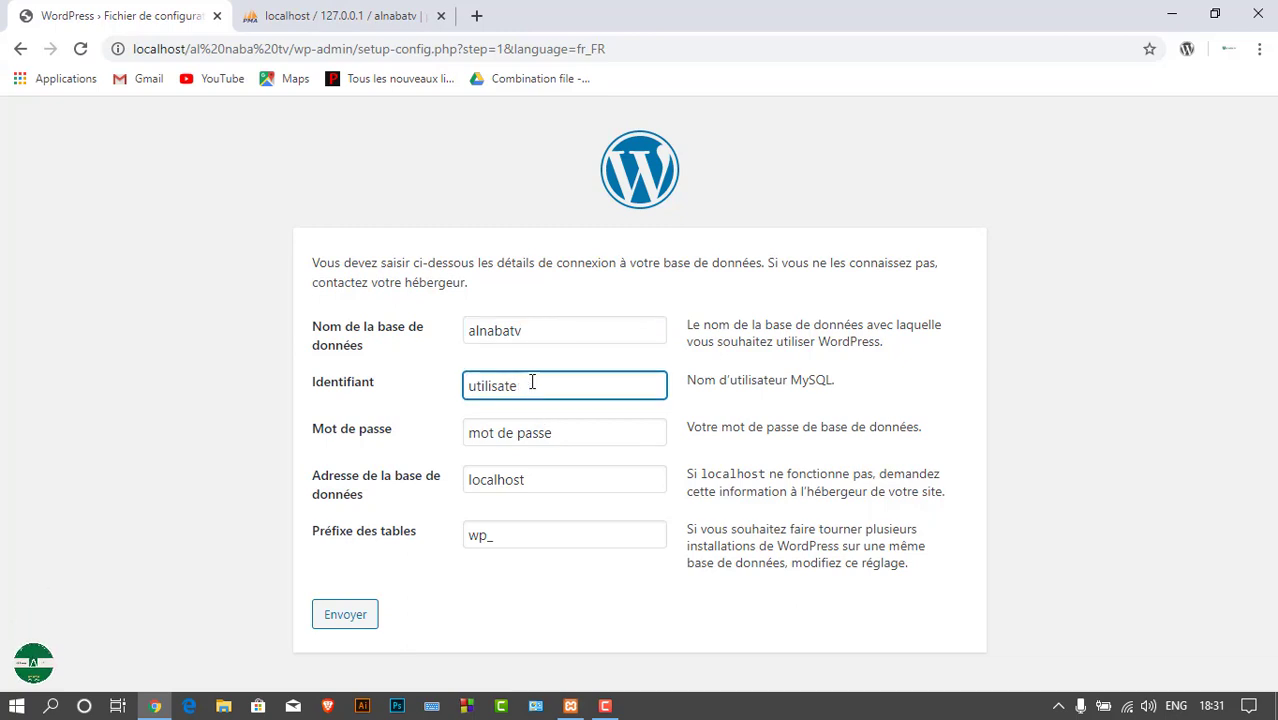
text(root)
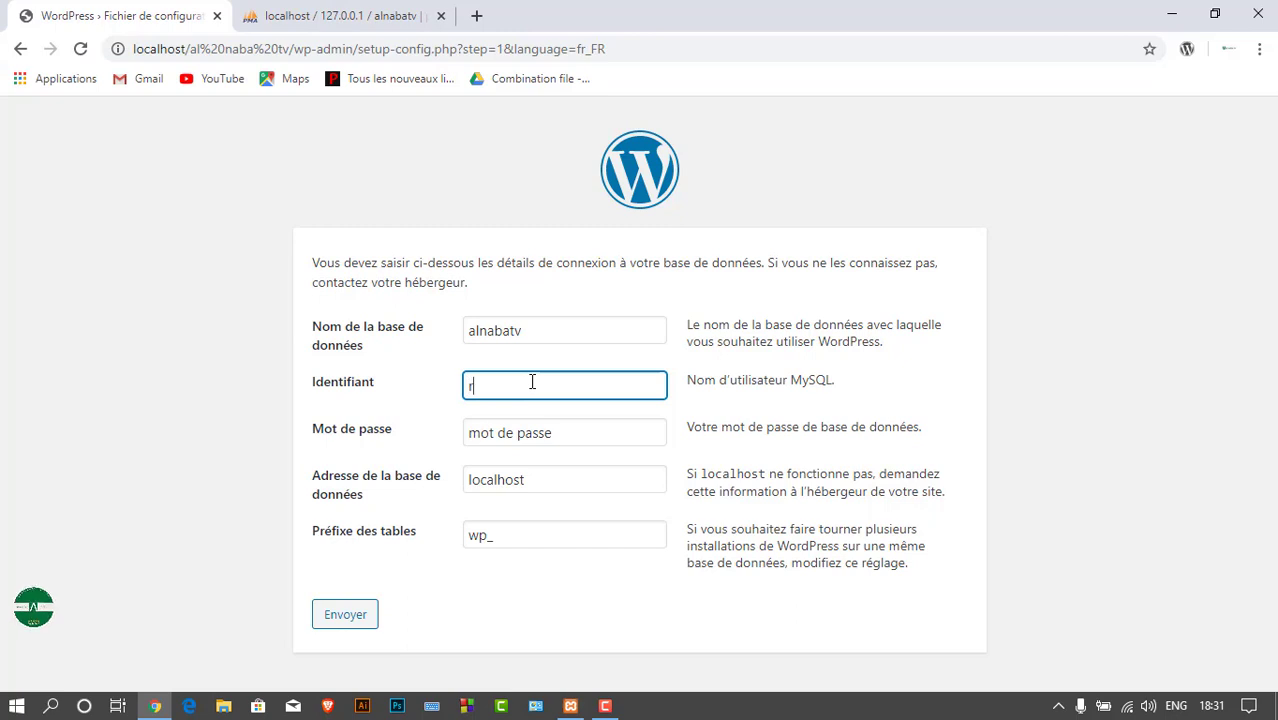
Leave the password blank, keep host localhost and prefix wp_, then submit
click(558, 432)
key(BackSpace)
key(BackSpace)
key(BackSpace)
key(BackSpace)
key(BackSpace)
key(BackSpace)
key(BackSpace)
key(BackSpace)
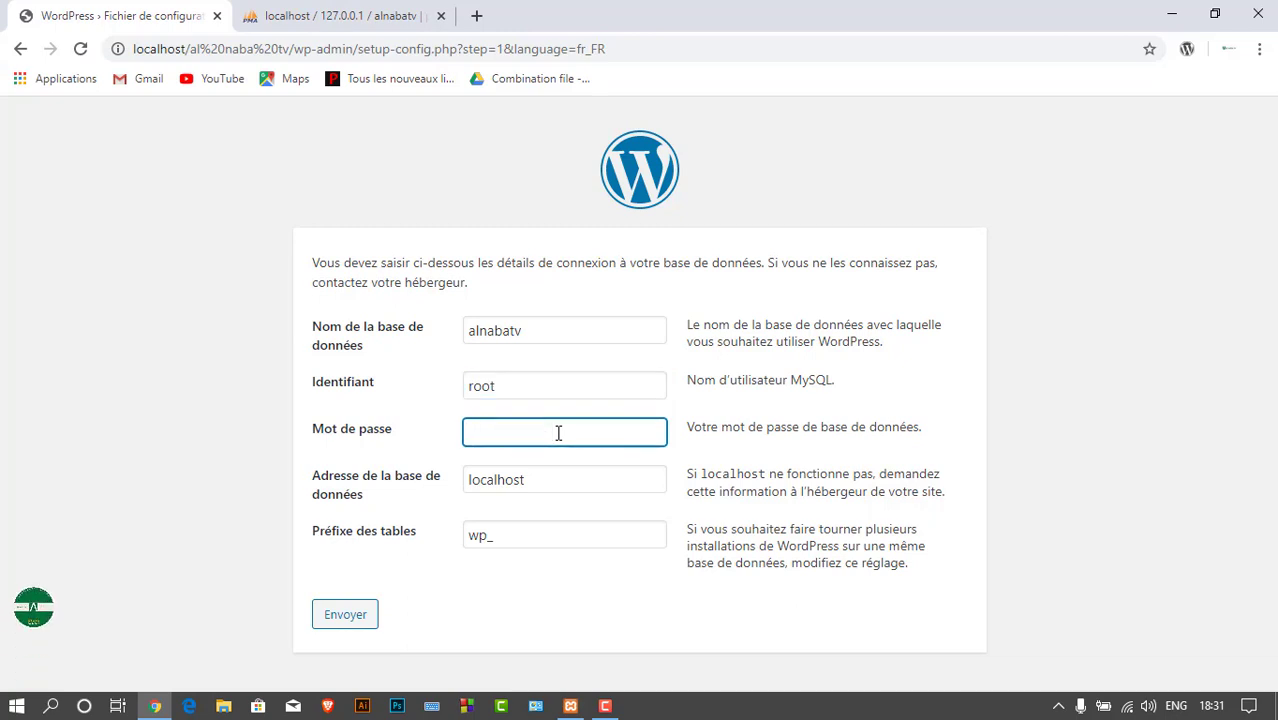
click(573, 474)
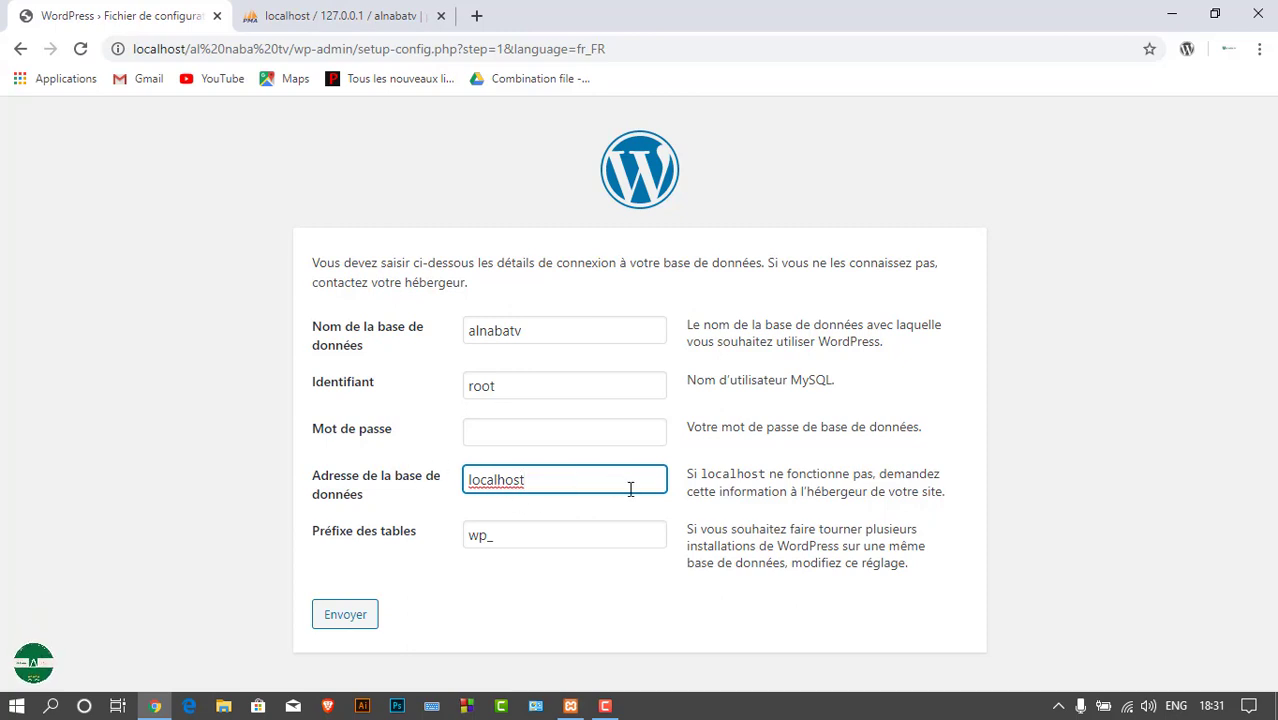
click(565, 543)
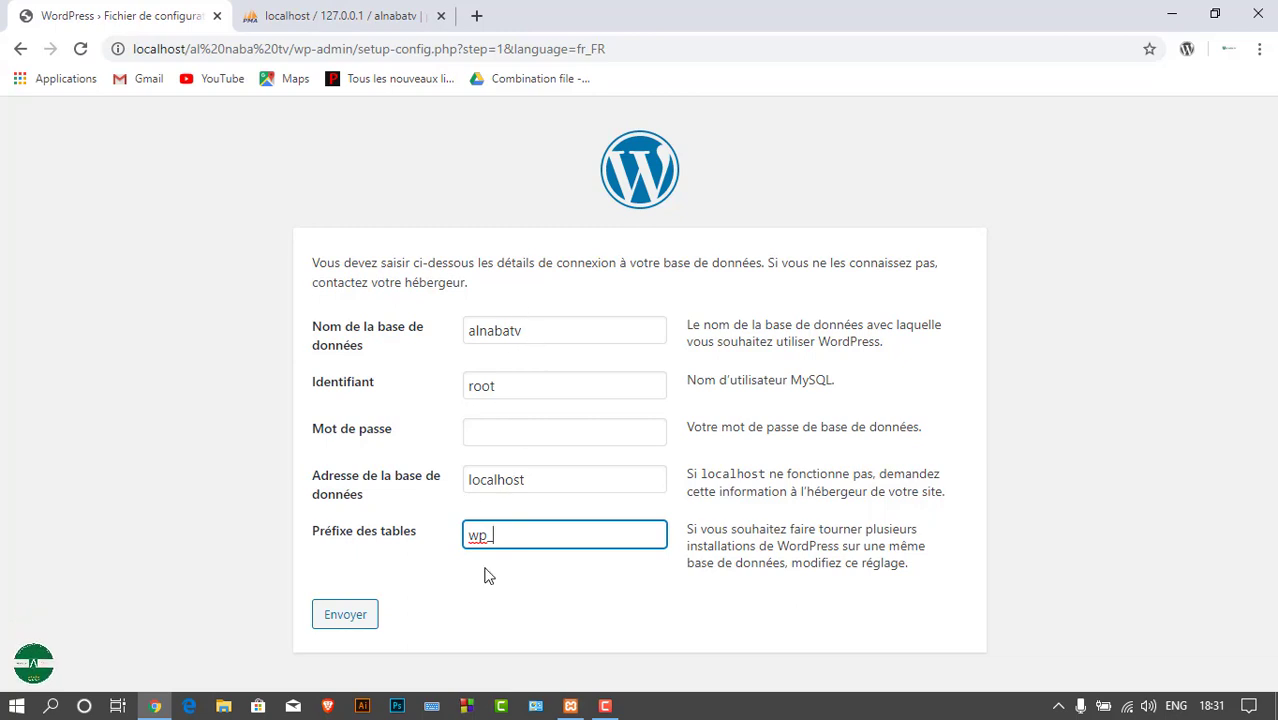
drag(542, 336, 469, 334)
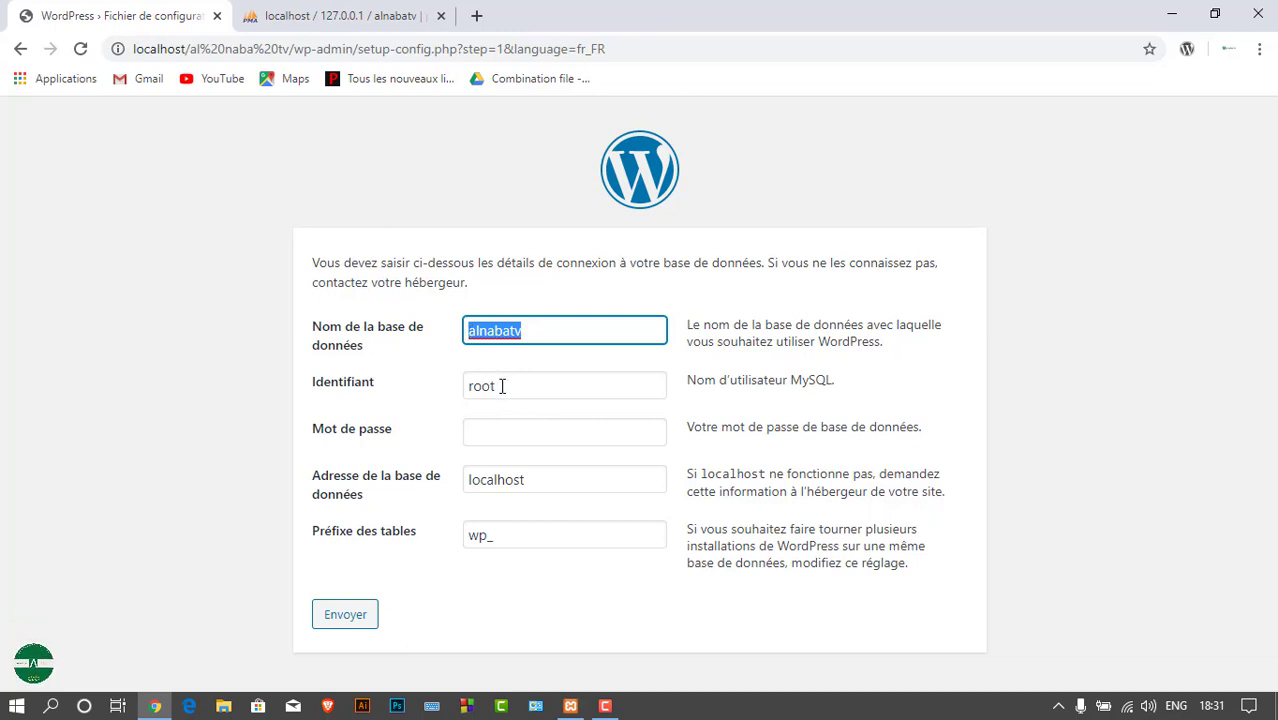
drag(502, 386, 442, 391)
drag(525, 480, 442, 480)
drag(502, 537, 456, 543)
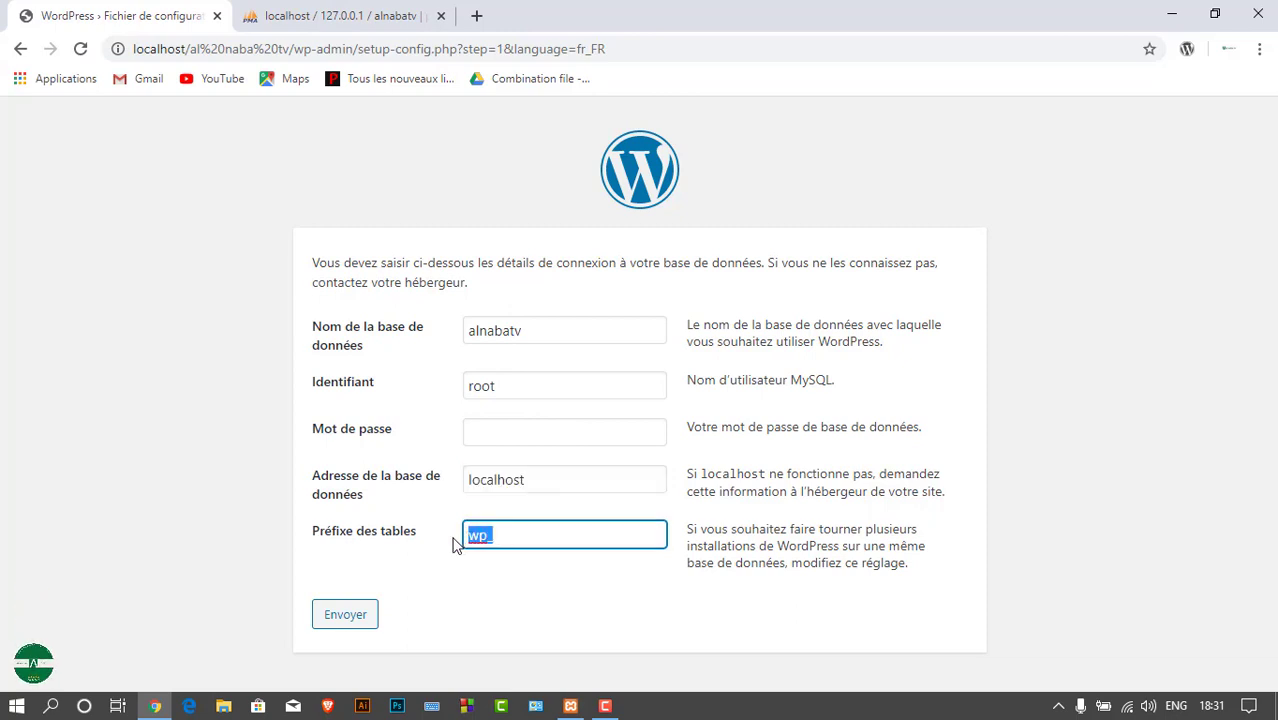
click(352, 620)
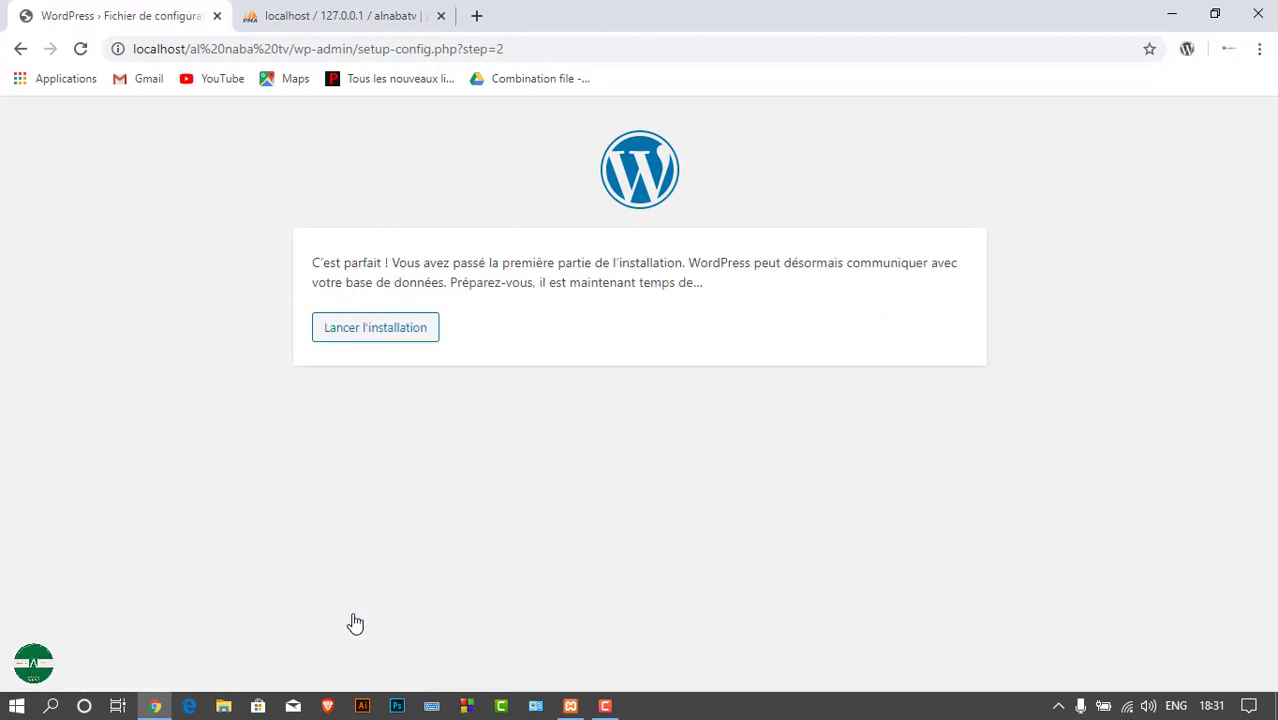
Launch the installation from the 'C'est parfait !' confirmation page
drag(310, 263, 487, 262)
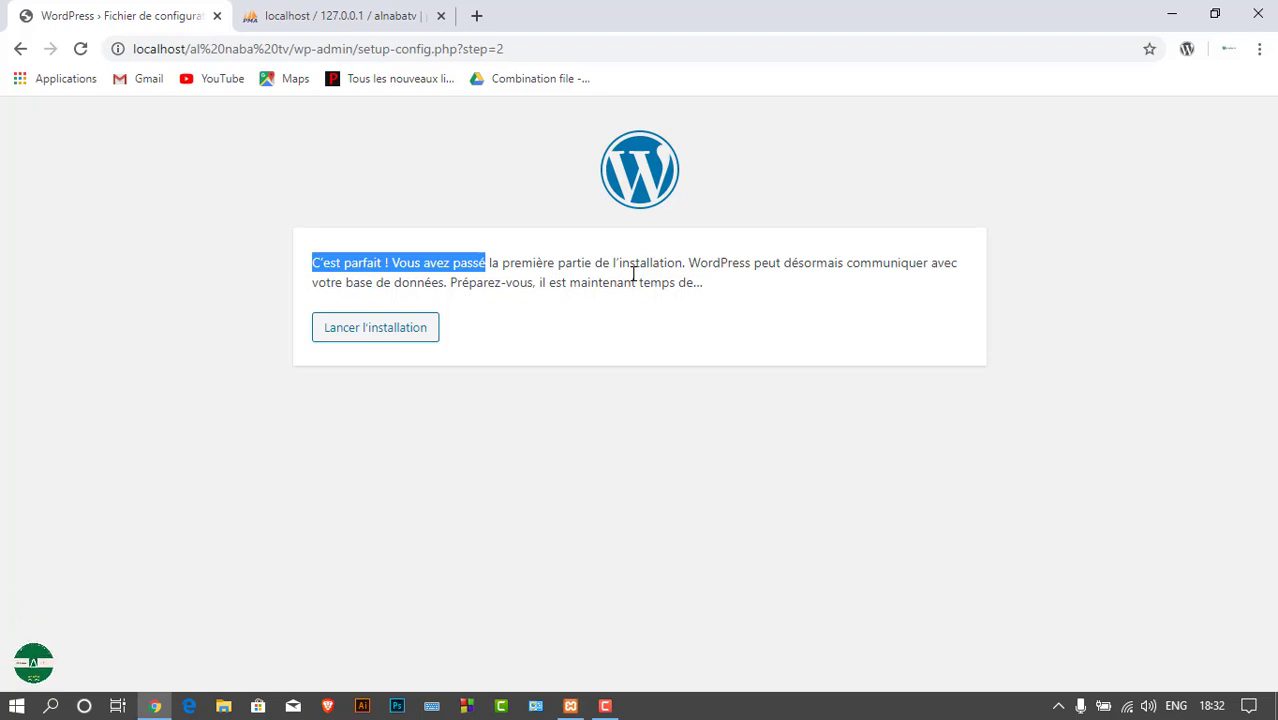
click(390, 335)
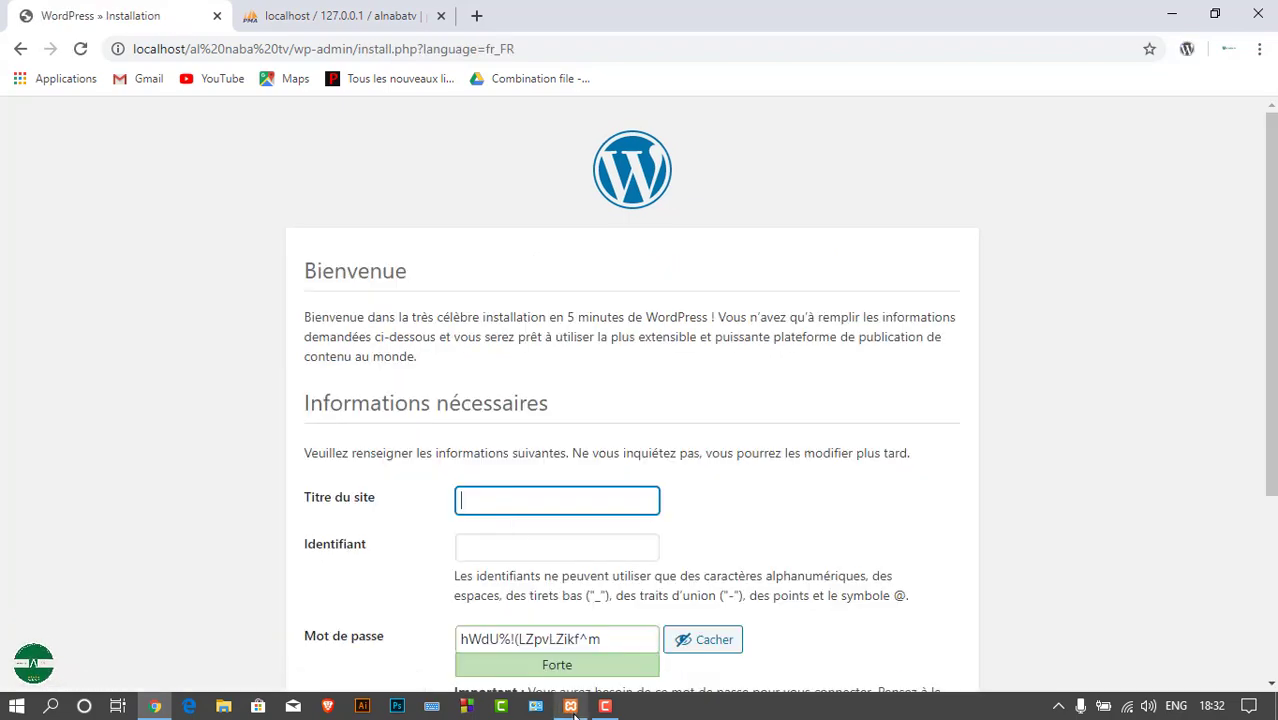
Enter XIBAR SENEGAL as the site title
click(570, 706)
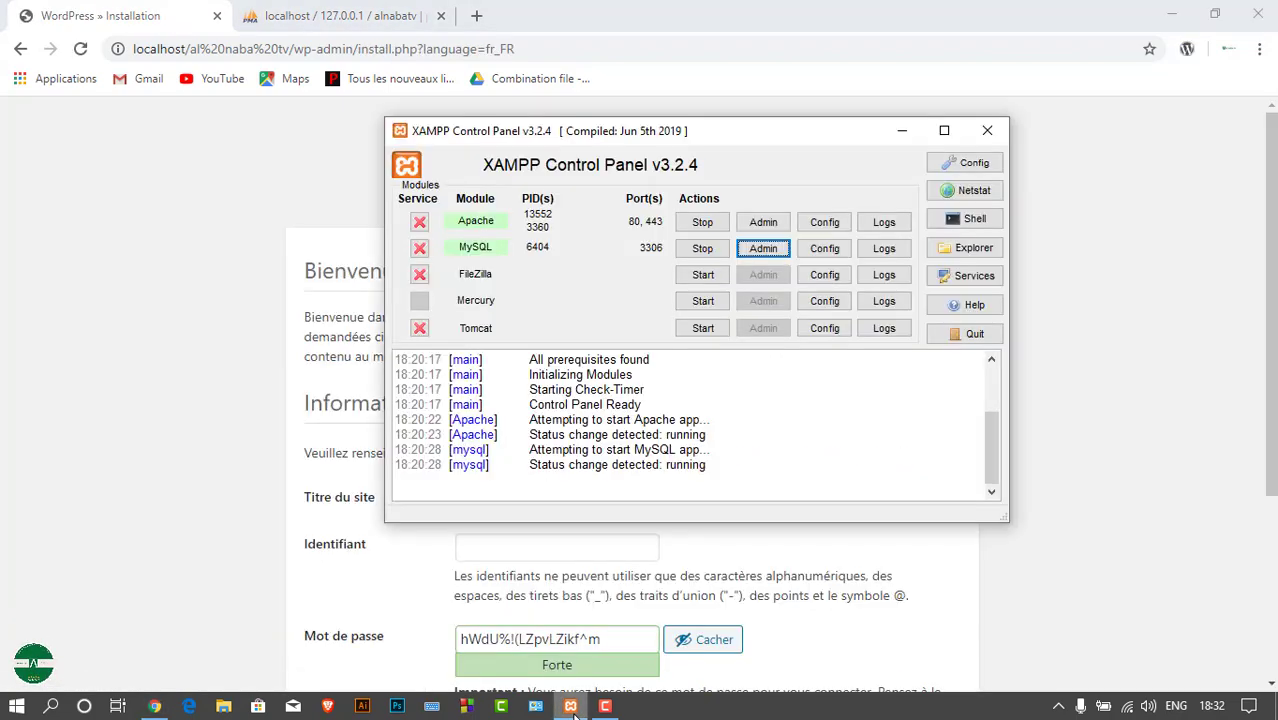
click(908, 134)
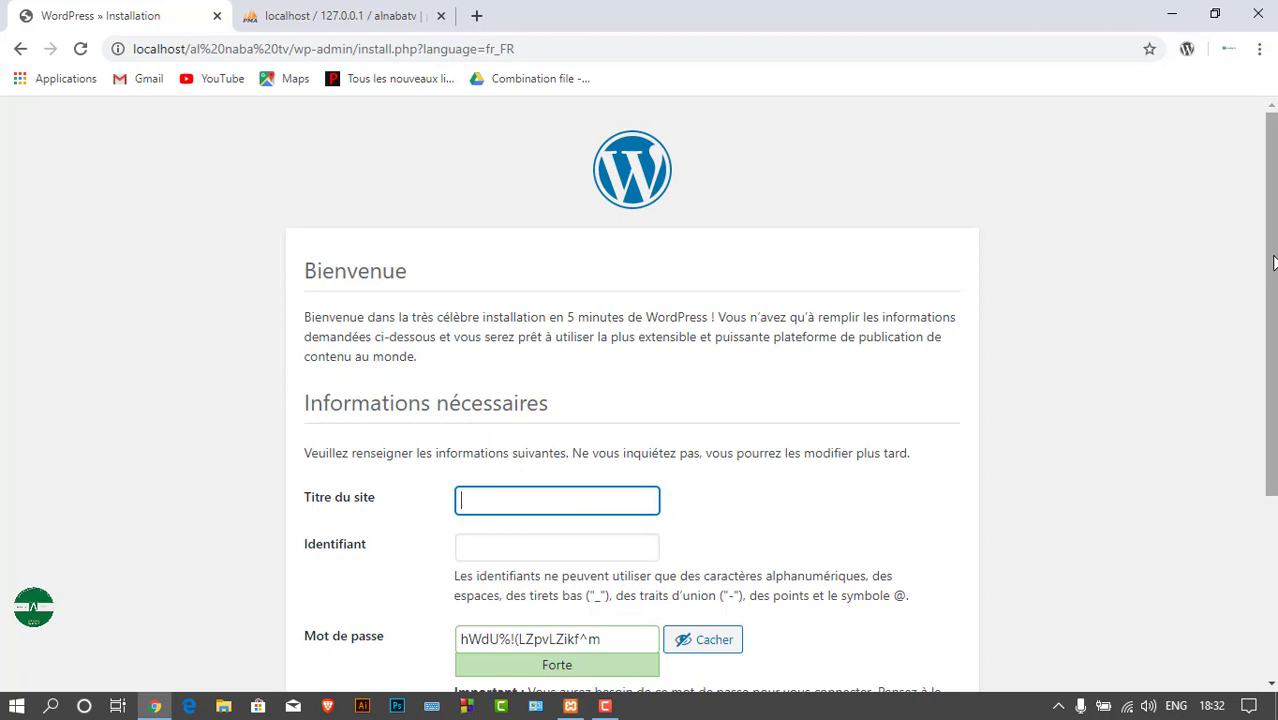
drag(1272, 260, 1274, 337)
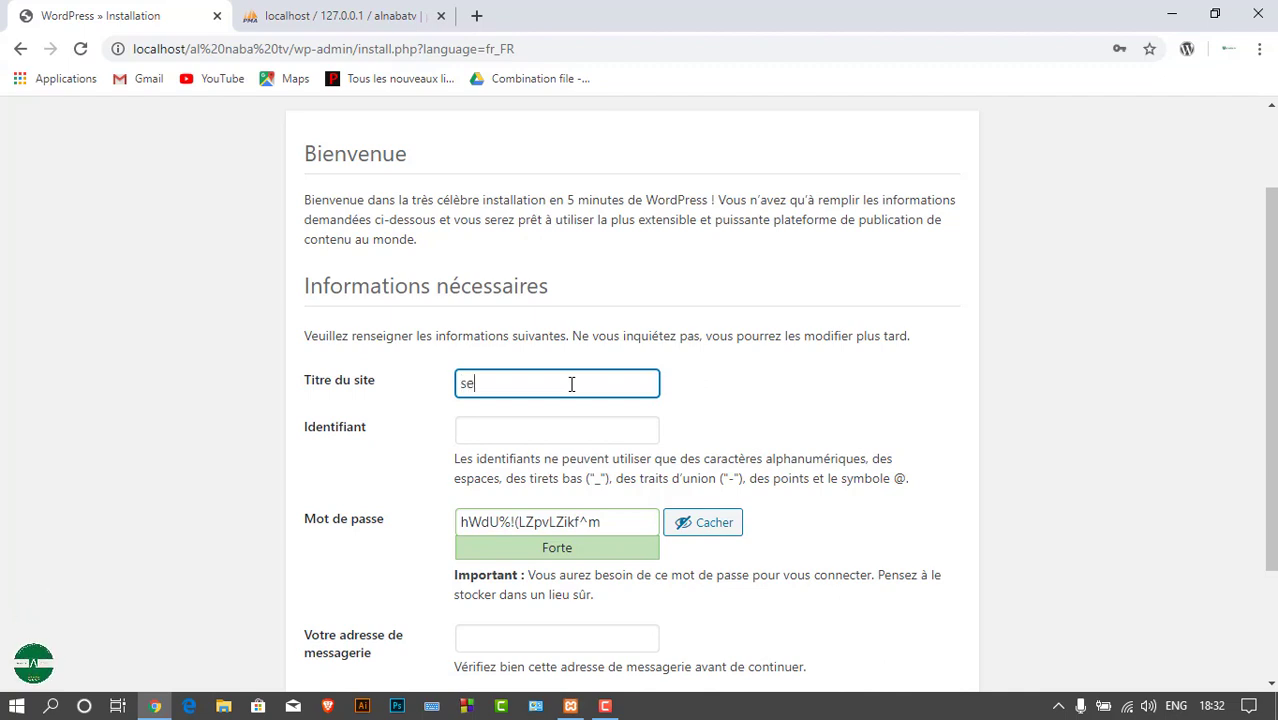
key(BackSpace)
key(BackSpace)
text(xibq)
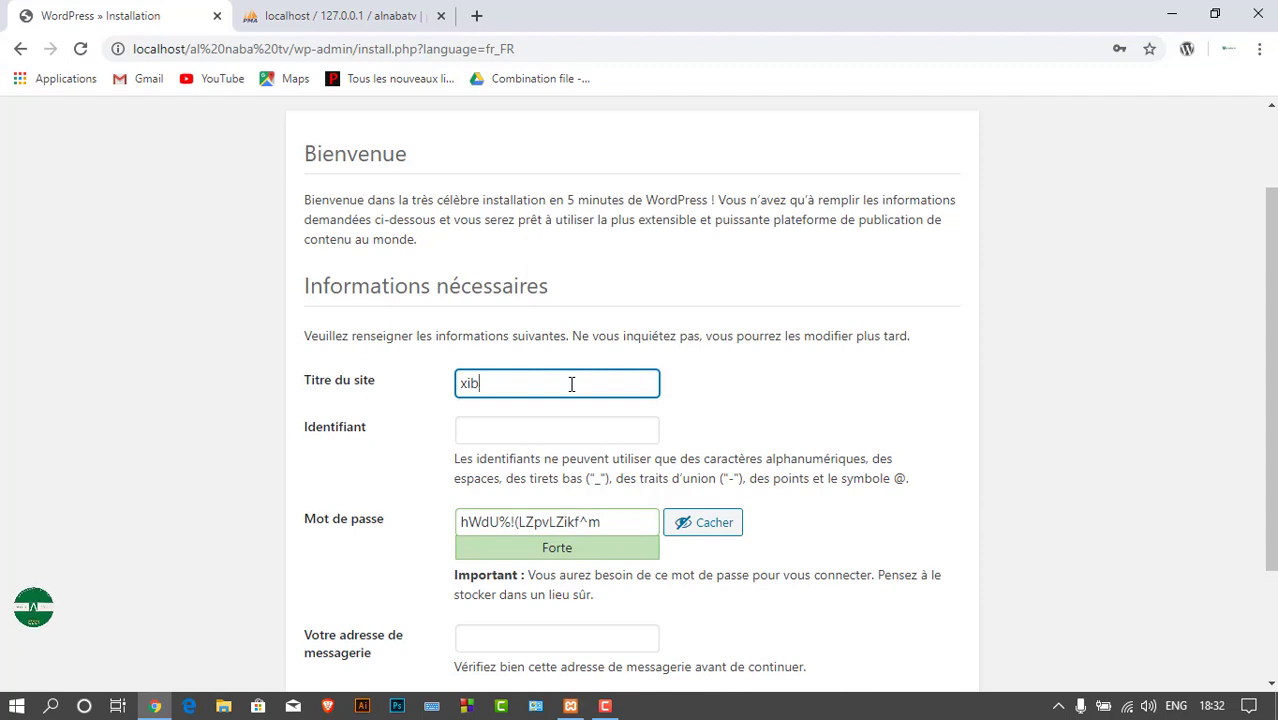
key(BackSpace)
text(r)
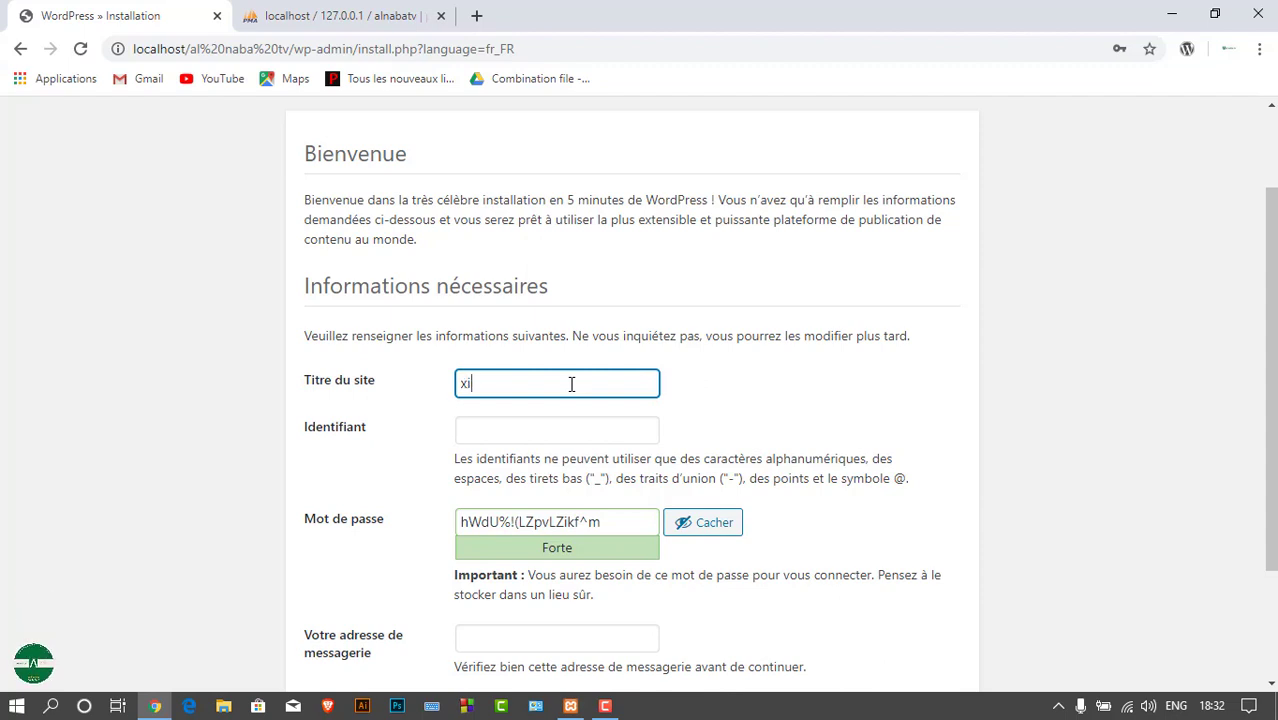
key(BackSpace)
key(BackSpace)
text(XIBQ)
key(BackSpace)
text(AR )
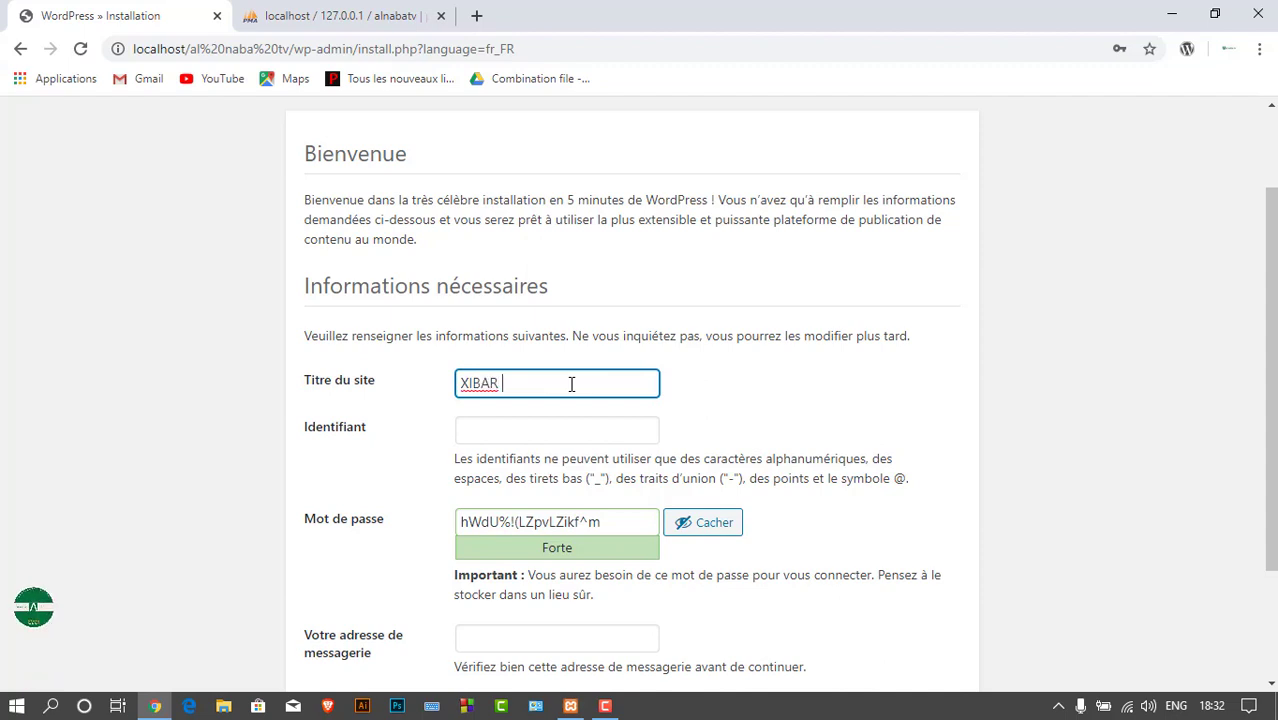
text(SENEG)
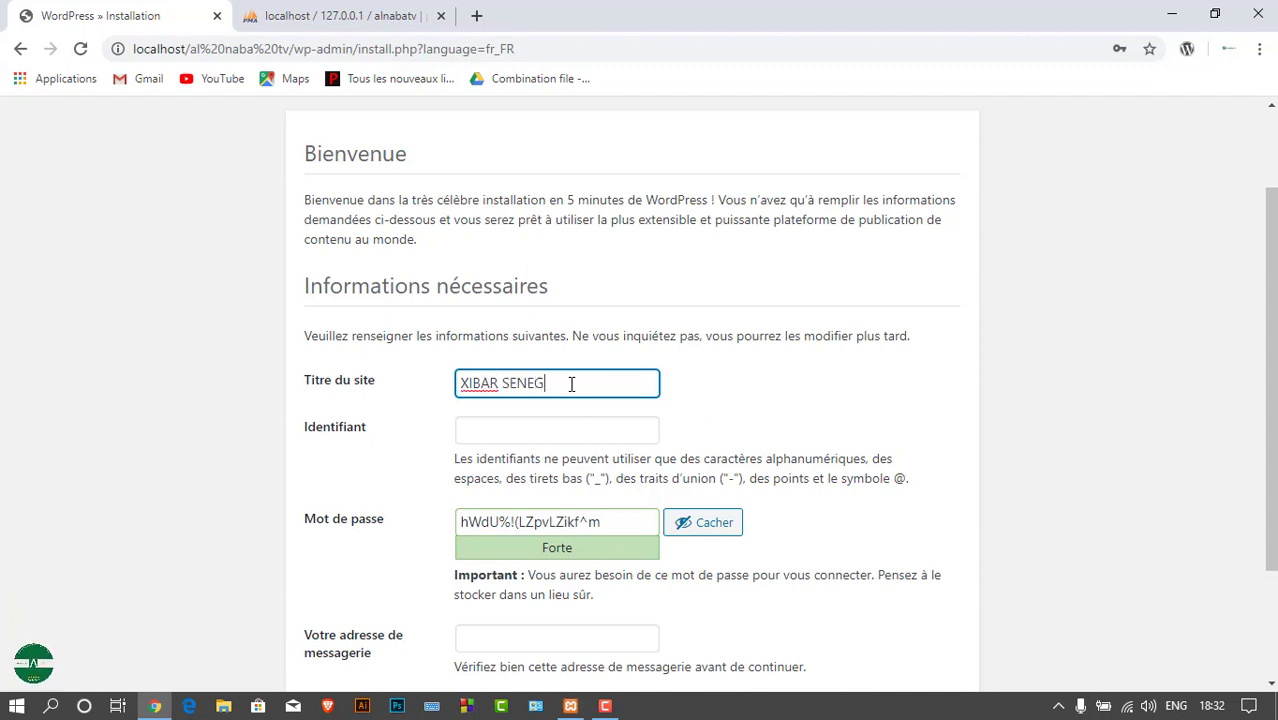
text(AL)
Enter the admin username and replace the generated password with a custom one
click(511, 428)
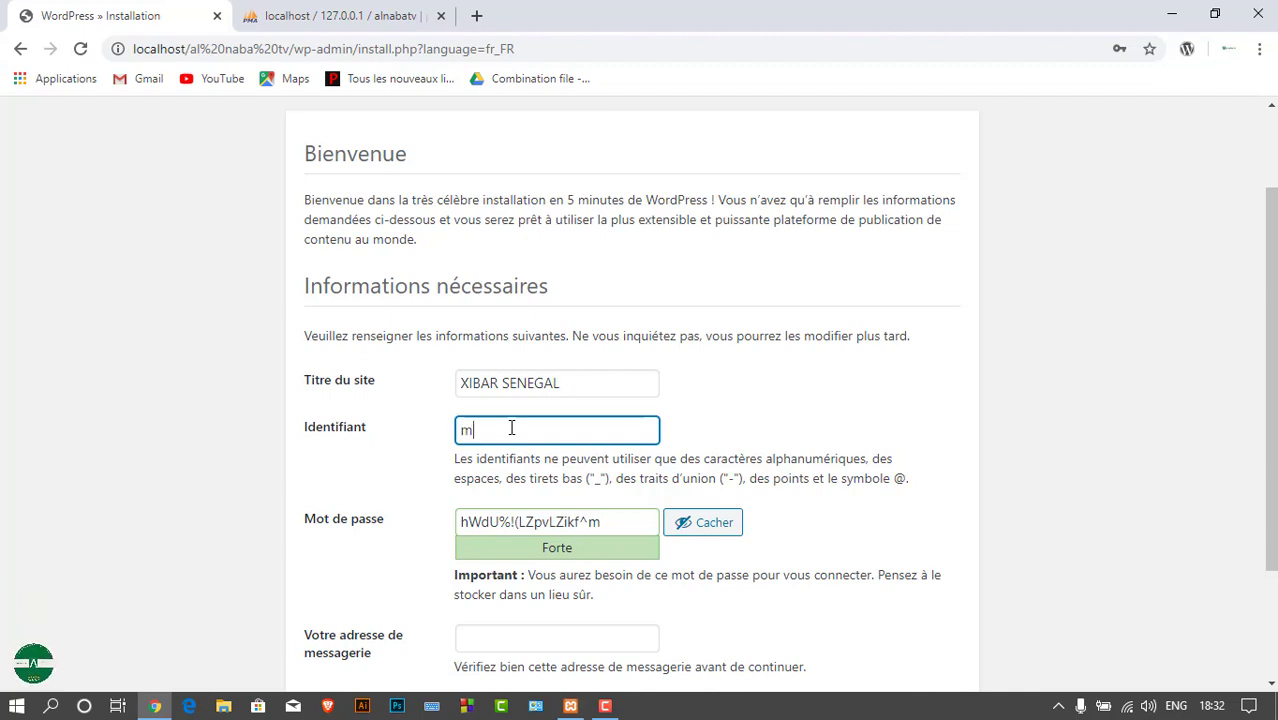
text(rmbath)
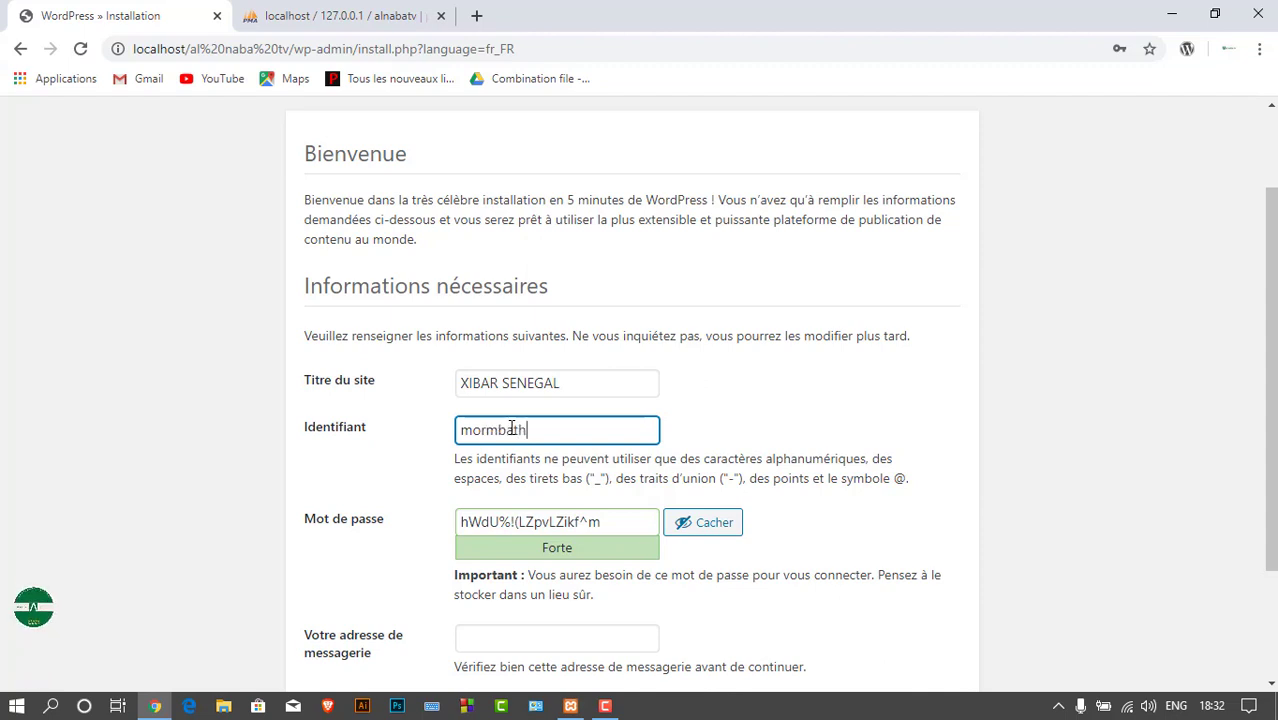
text(ie)
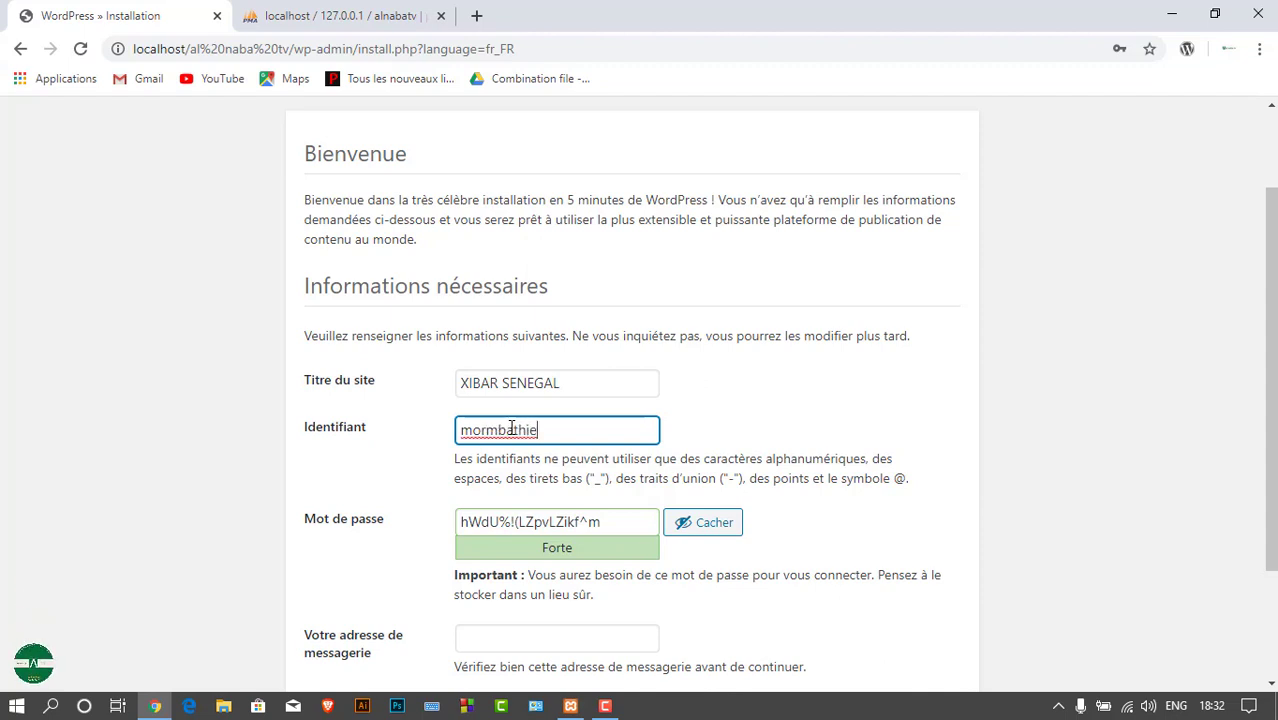
text(98)
double_click(614, 519)
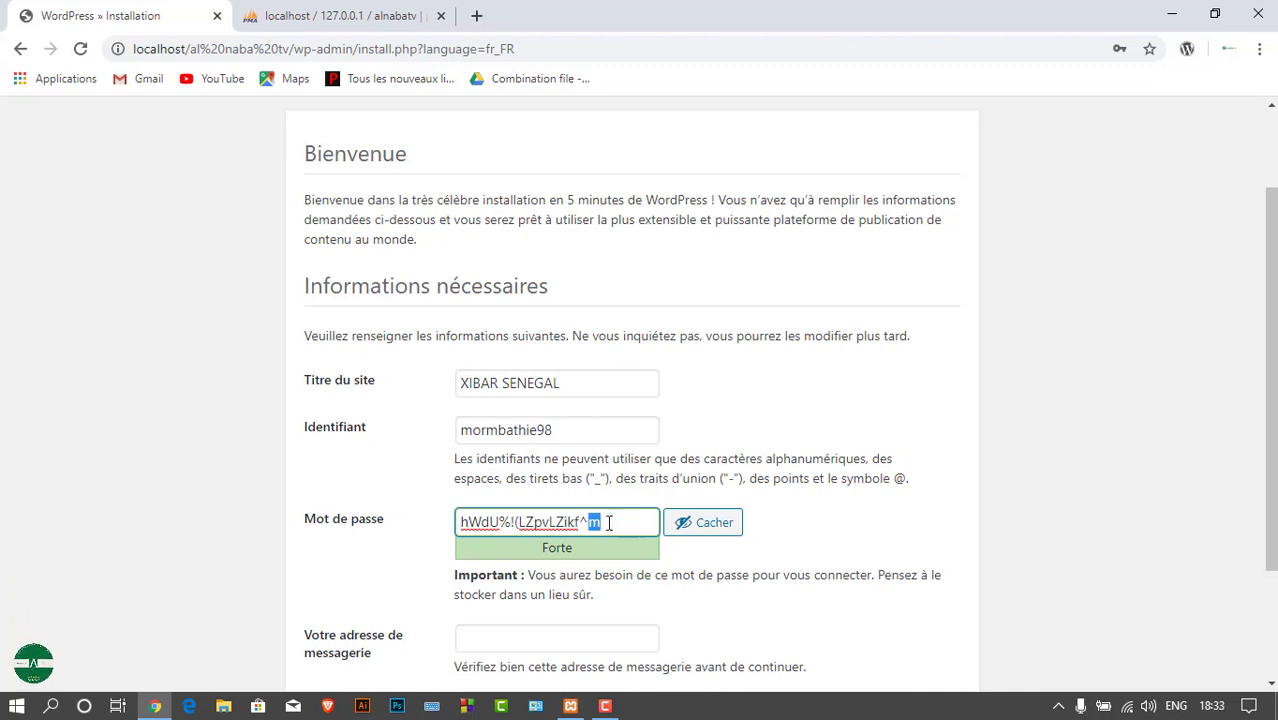
drag(598, 522, 492, 522)
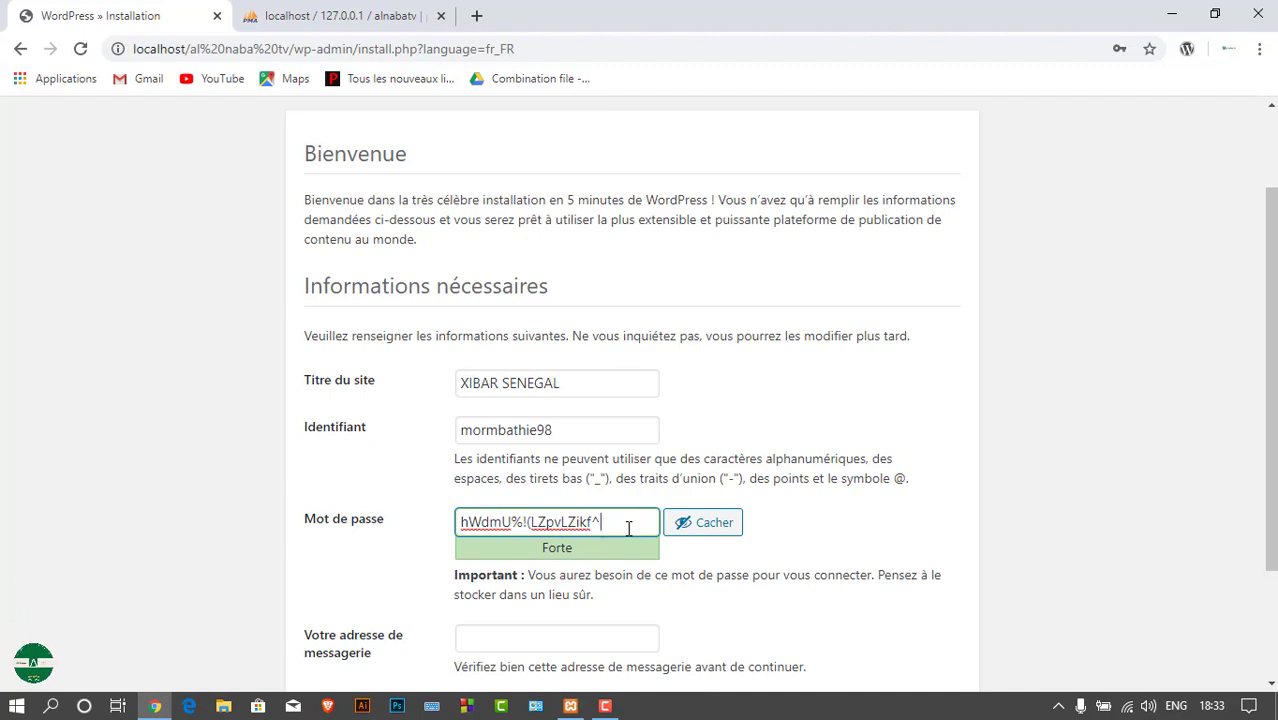
drag(628, 530, 452, 520)
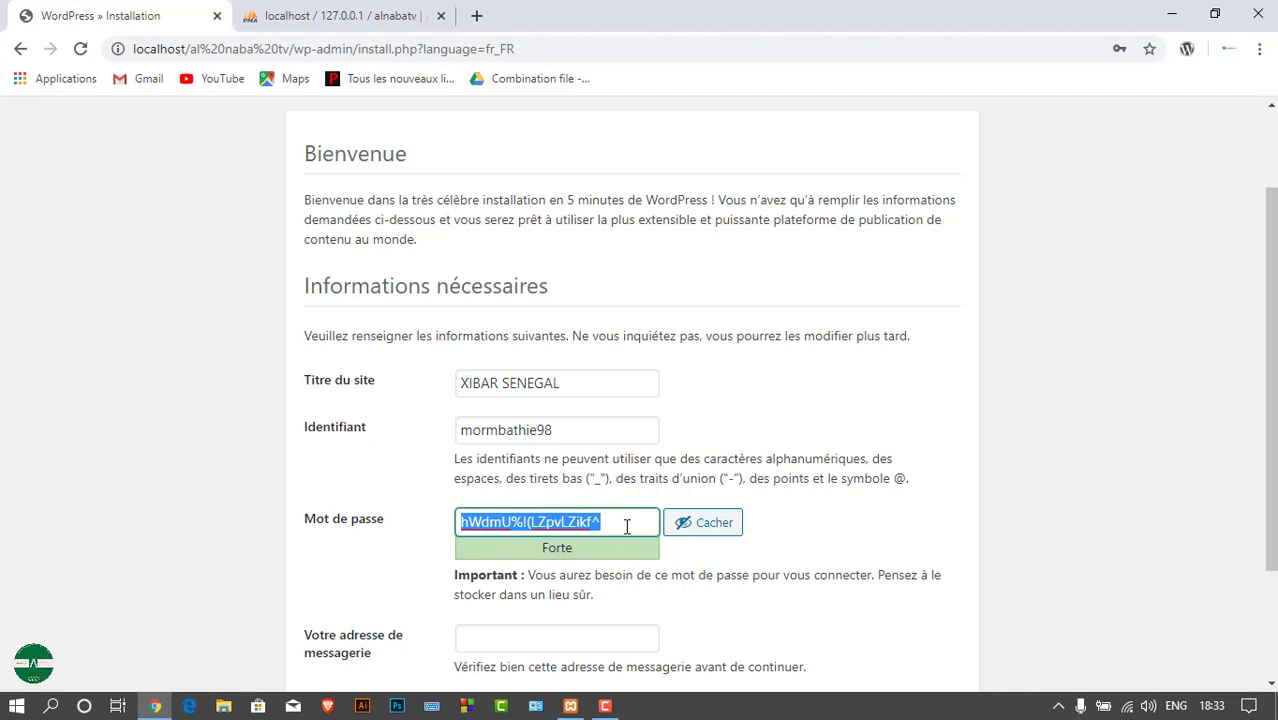
key(BackSpace)
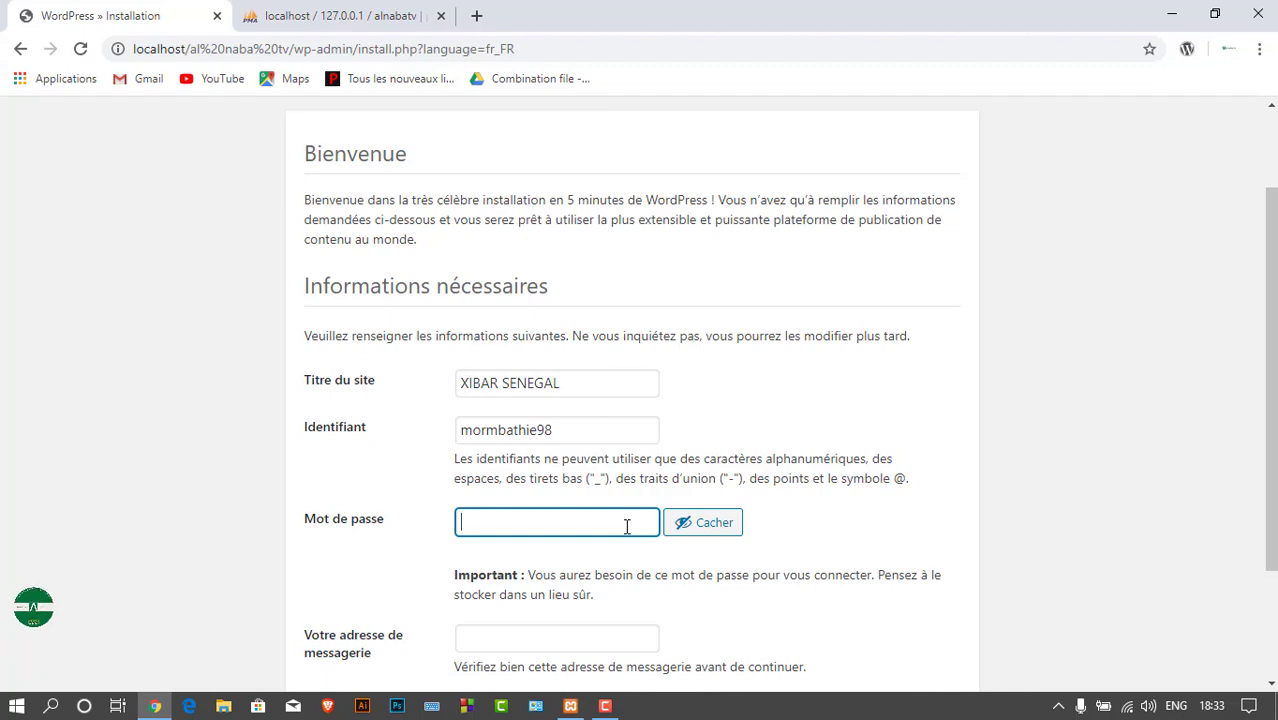
text(12345)
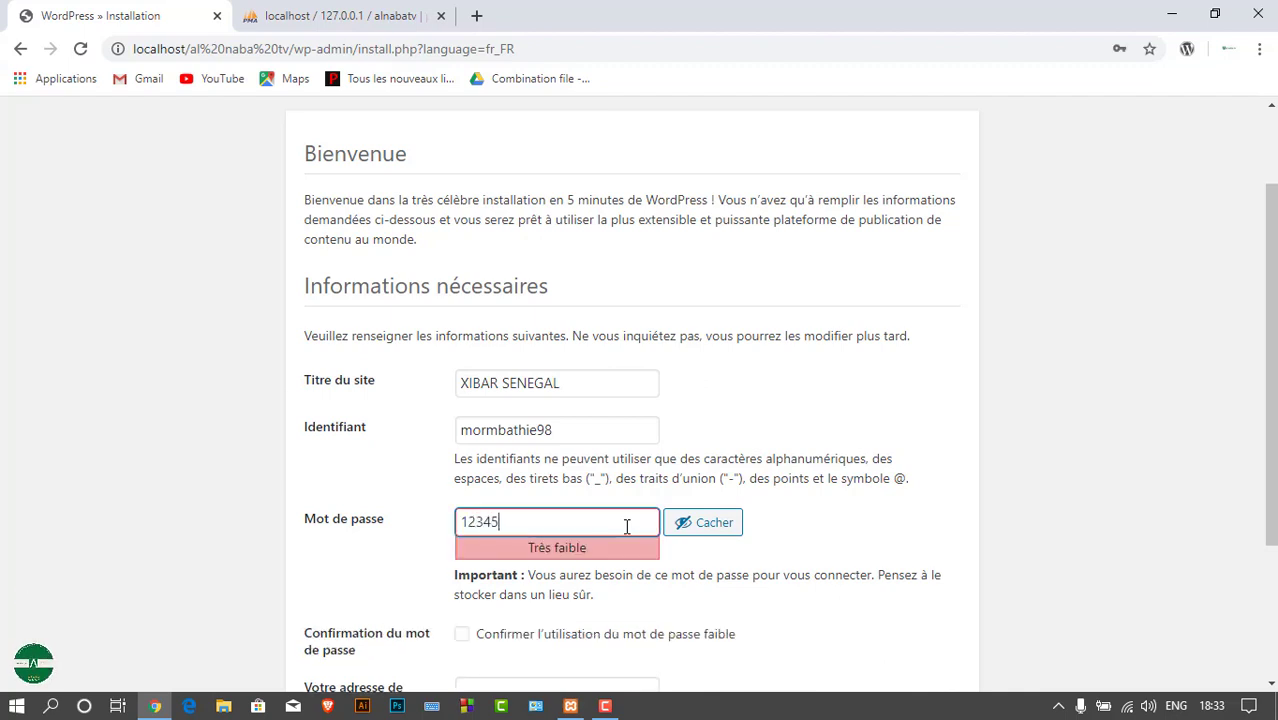
text(678)
click(706, 525)
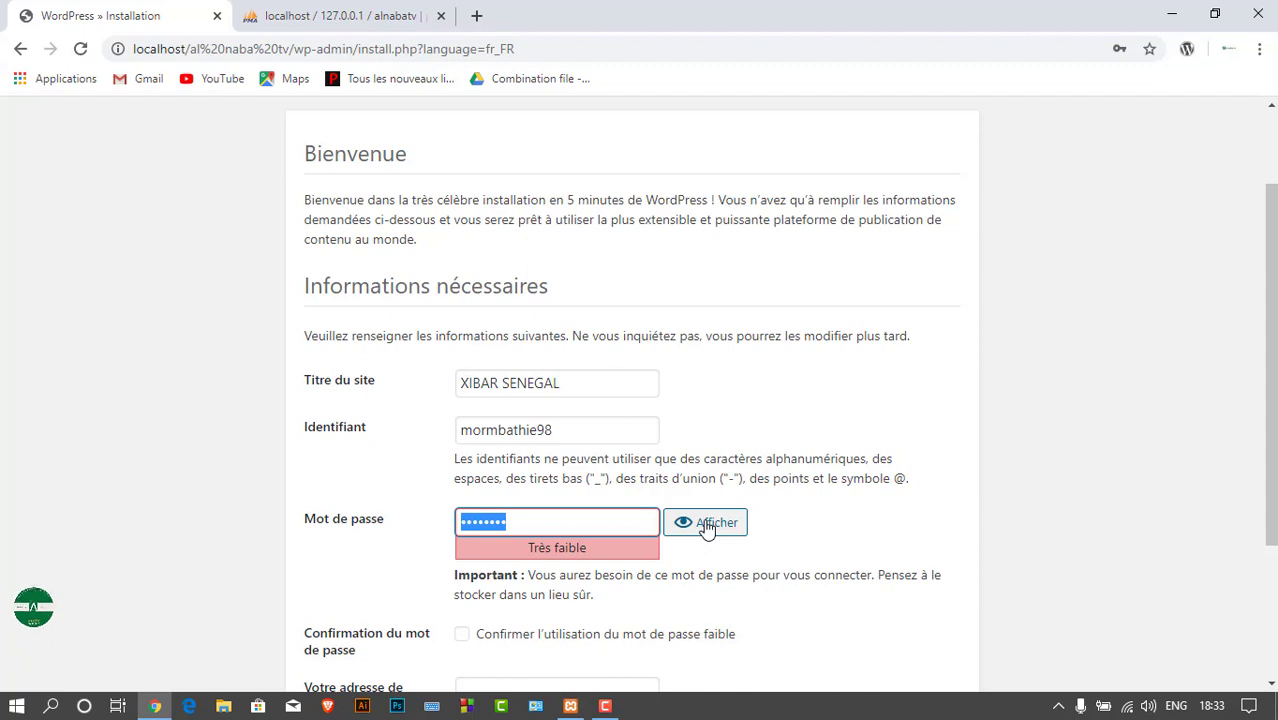
click(706, 527)
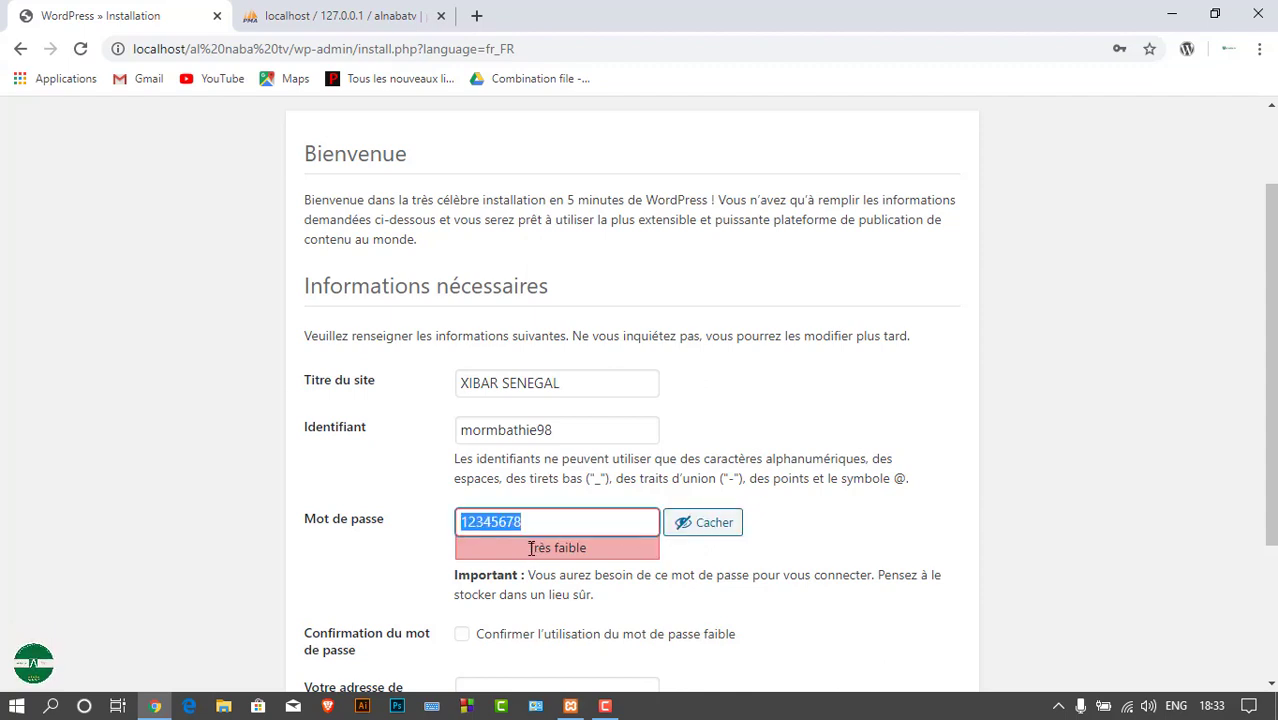
Tick the box confirming use of the very weak password
drag(530, 548, 602, 547)
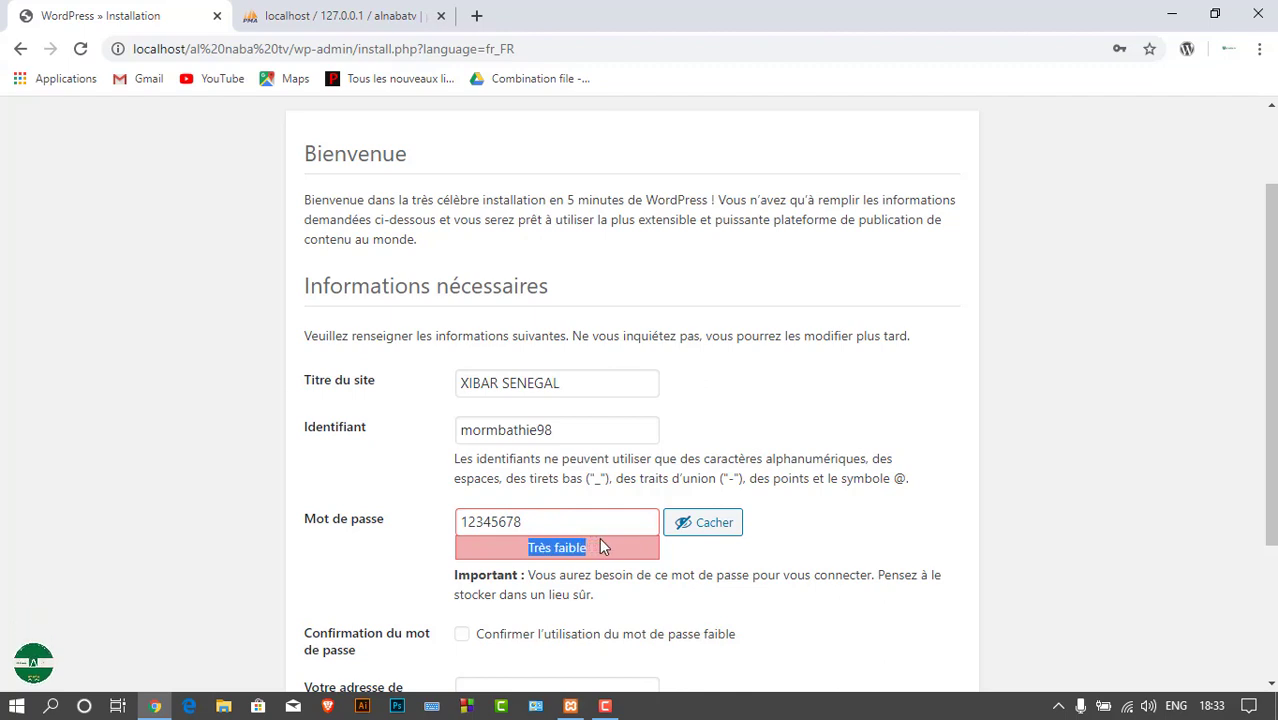
scroll(576, 580, down, 1)
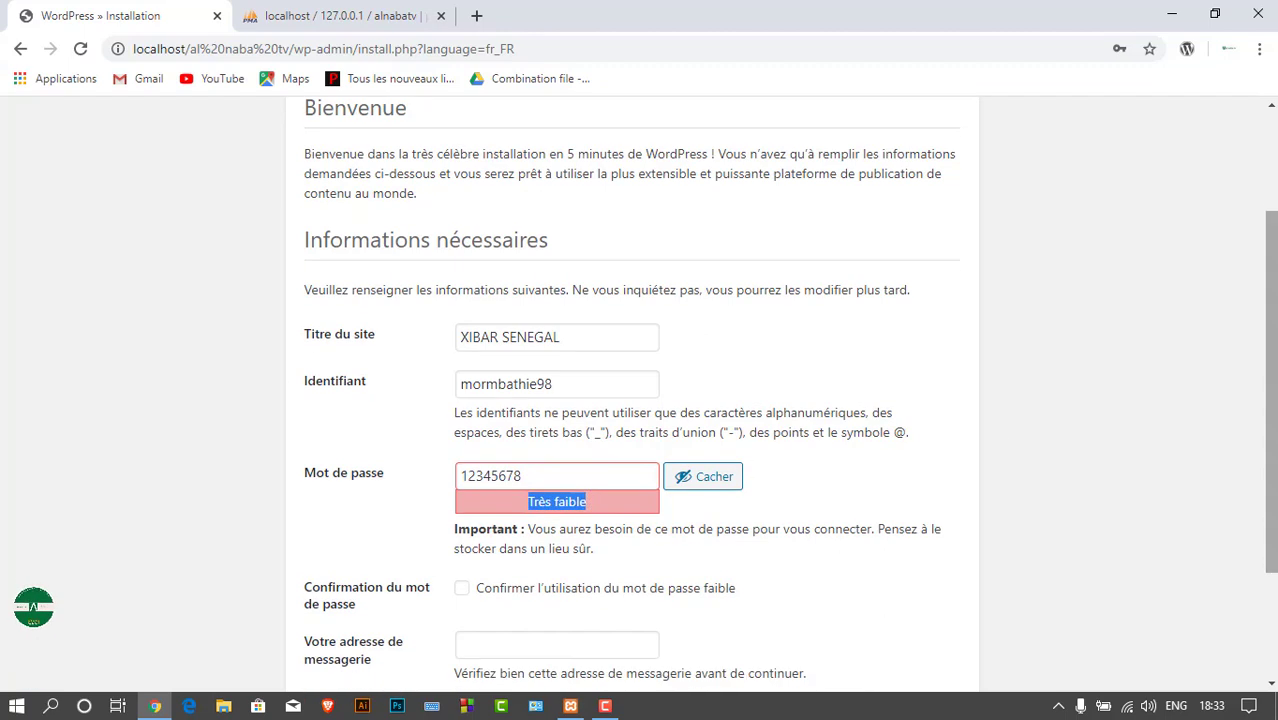
click(463, 591)
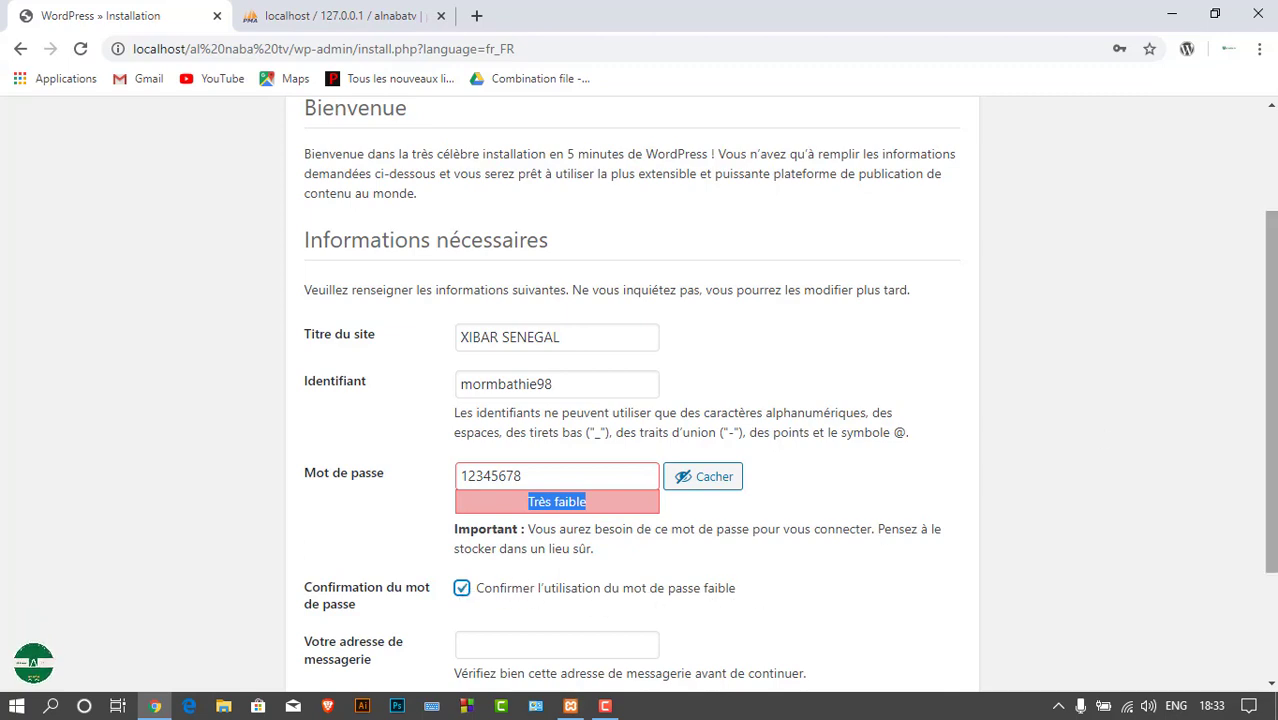
scroll(1130, 428, down, 1)
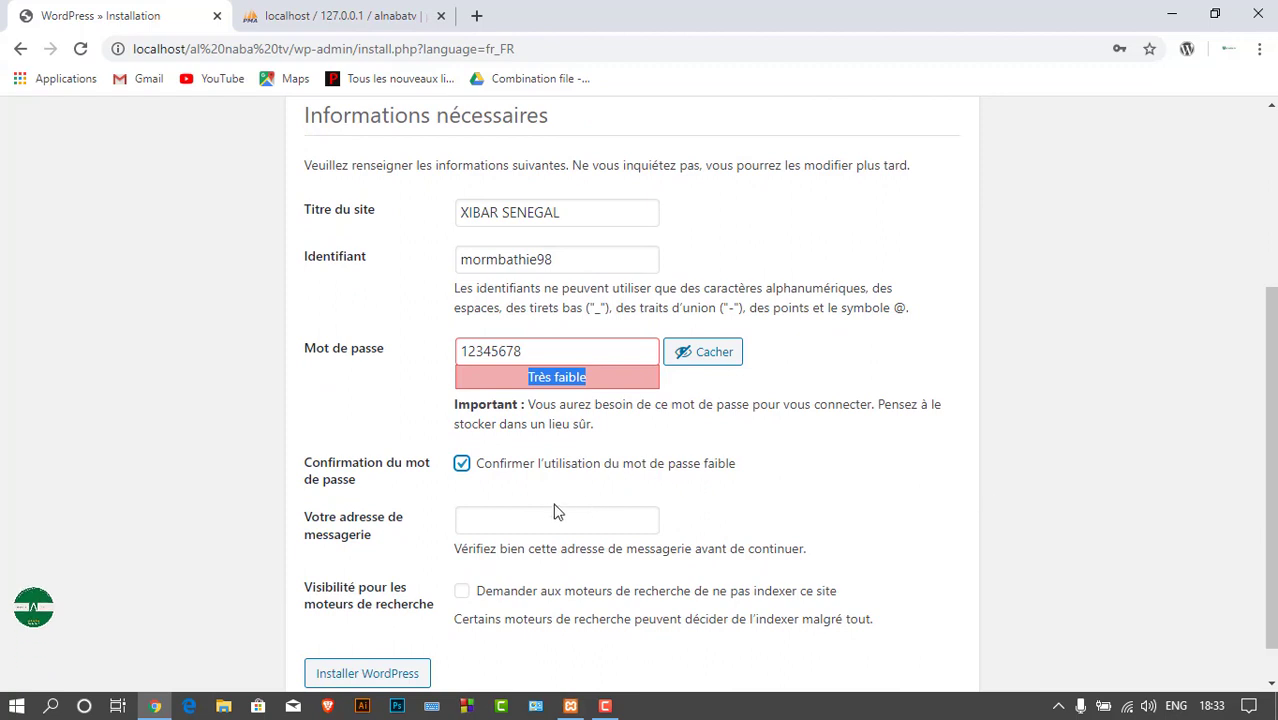
Type the administrator's e-mail address into the 'Votre adresse de messagerie' field
click(542, 518)
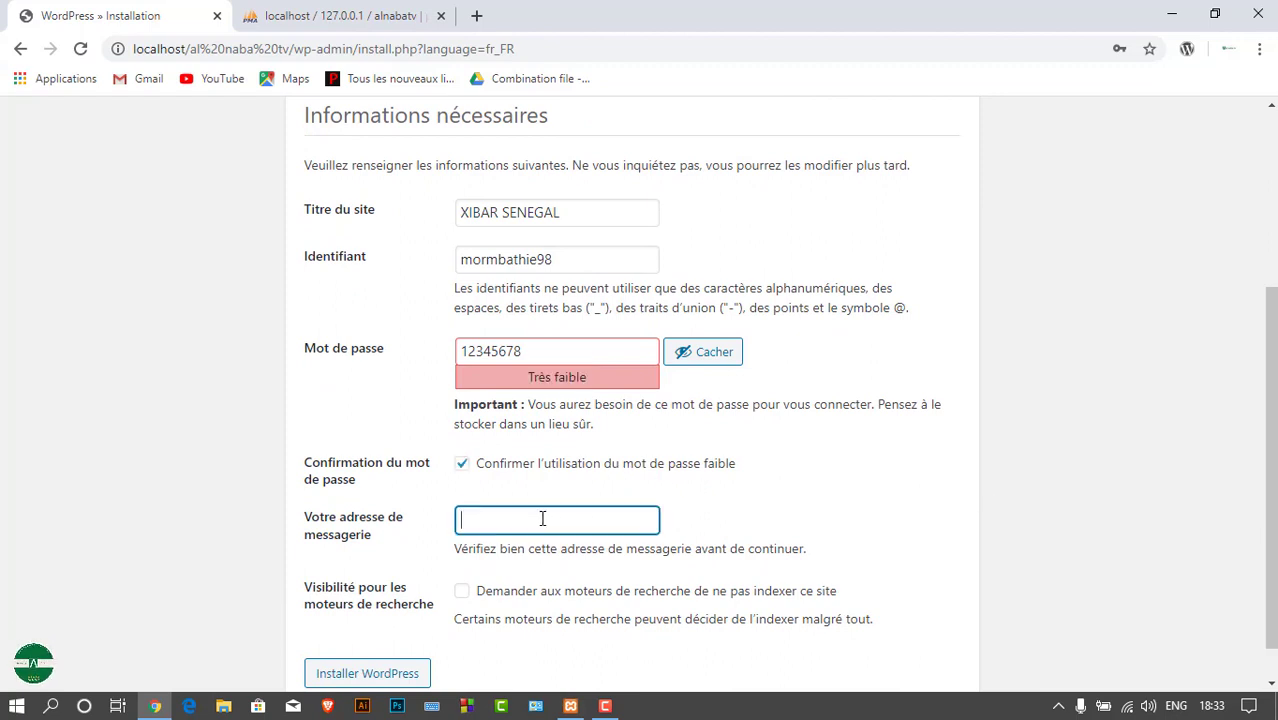
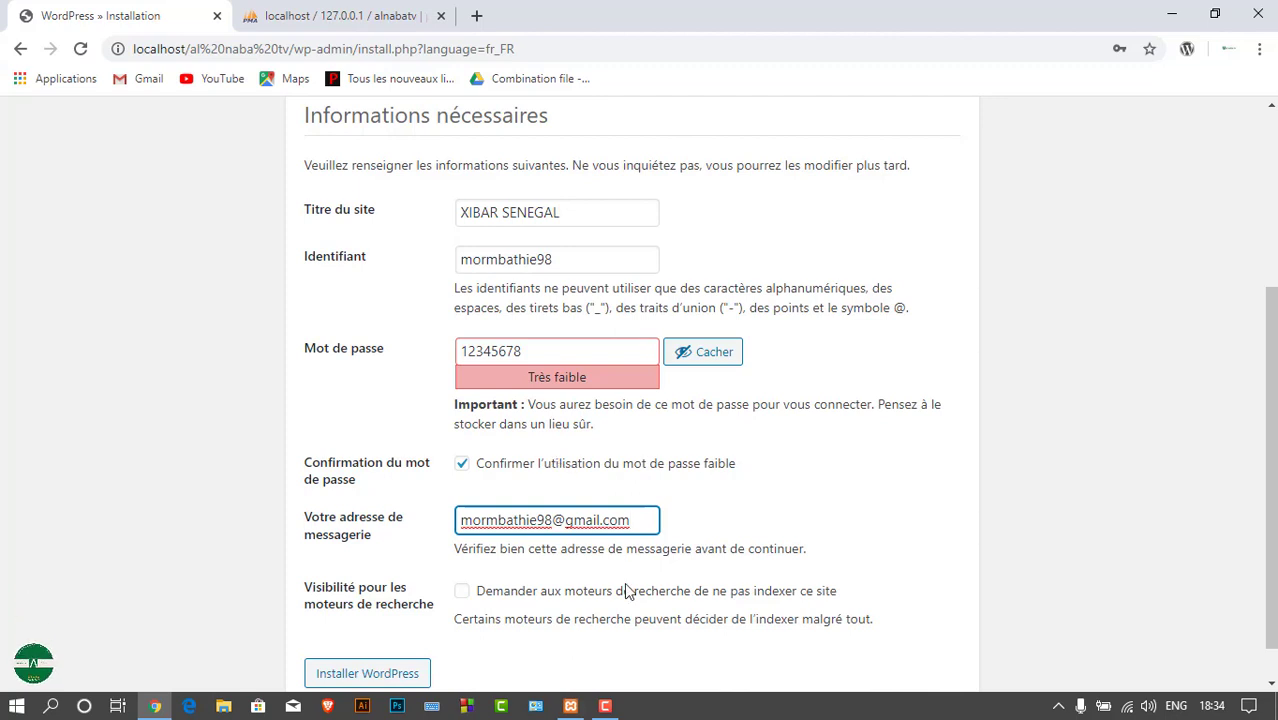
Open an extra blank tab, then return to the WordPress installation form
click(476, 15)
text(yyh)
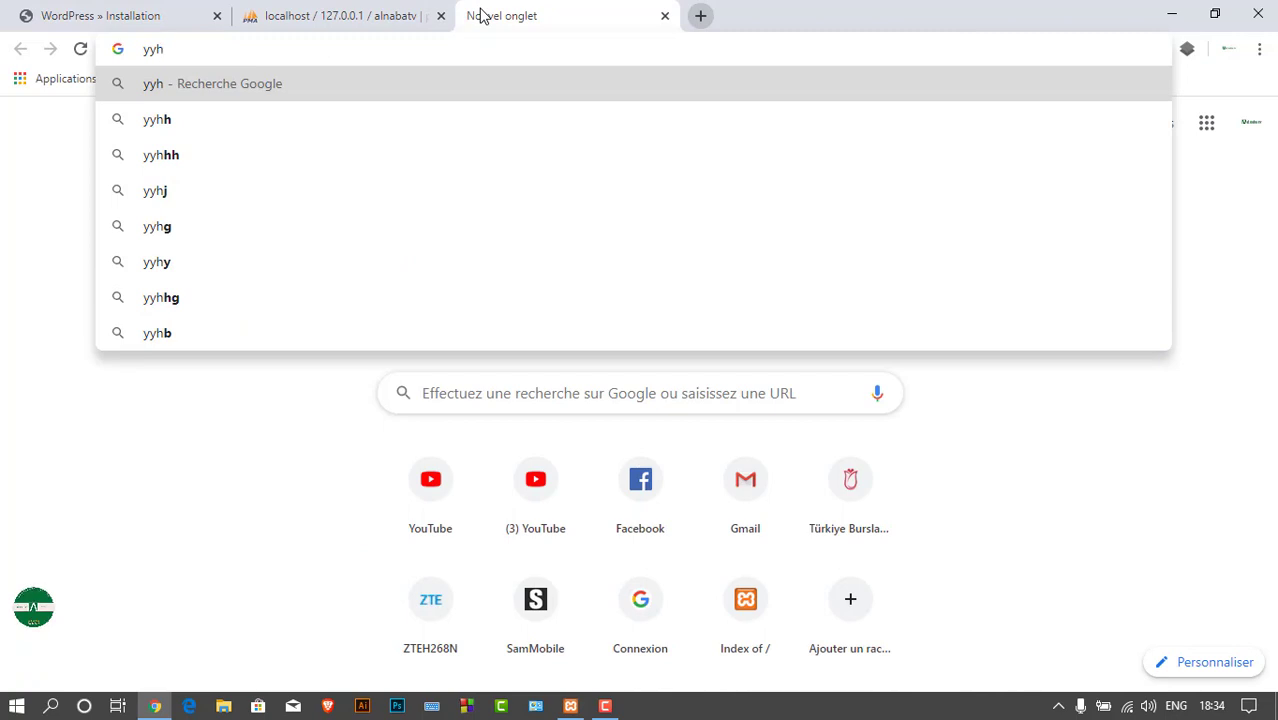
key(BackSpace)
key(BackSpace)
key(BackSpace)
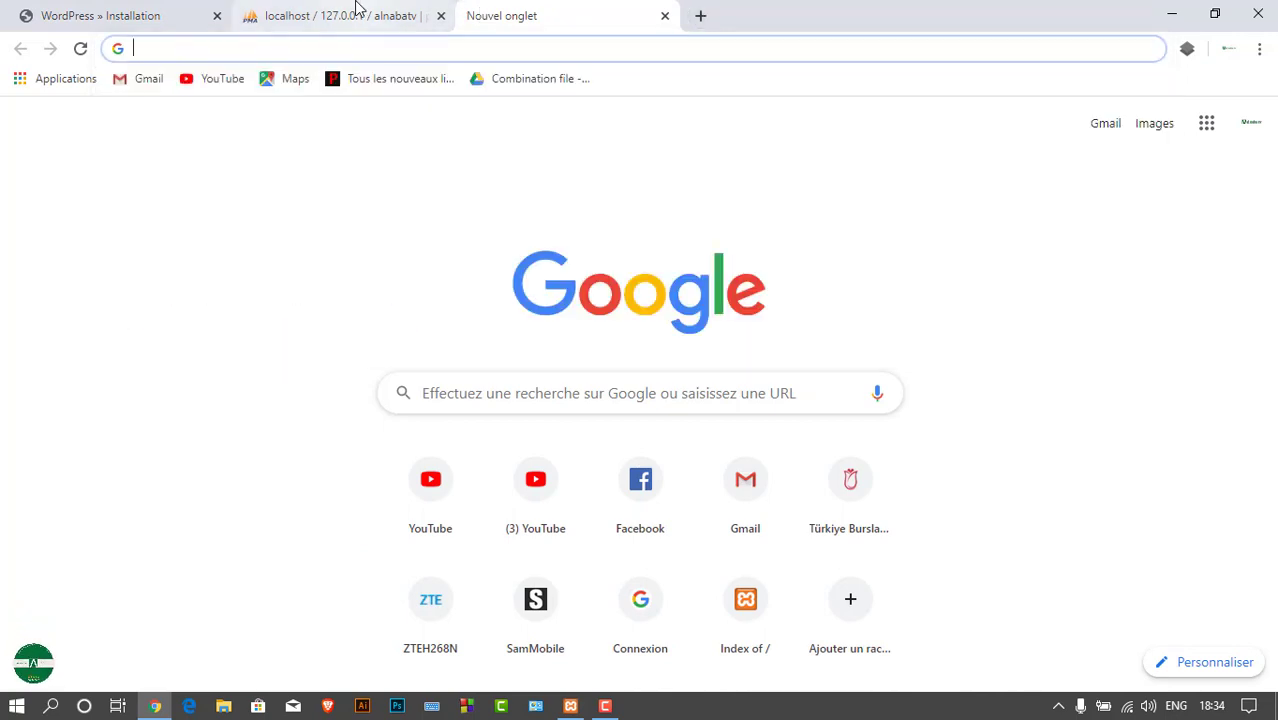
click(82, 12)
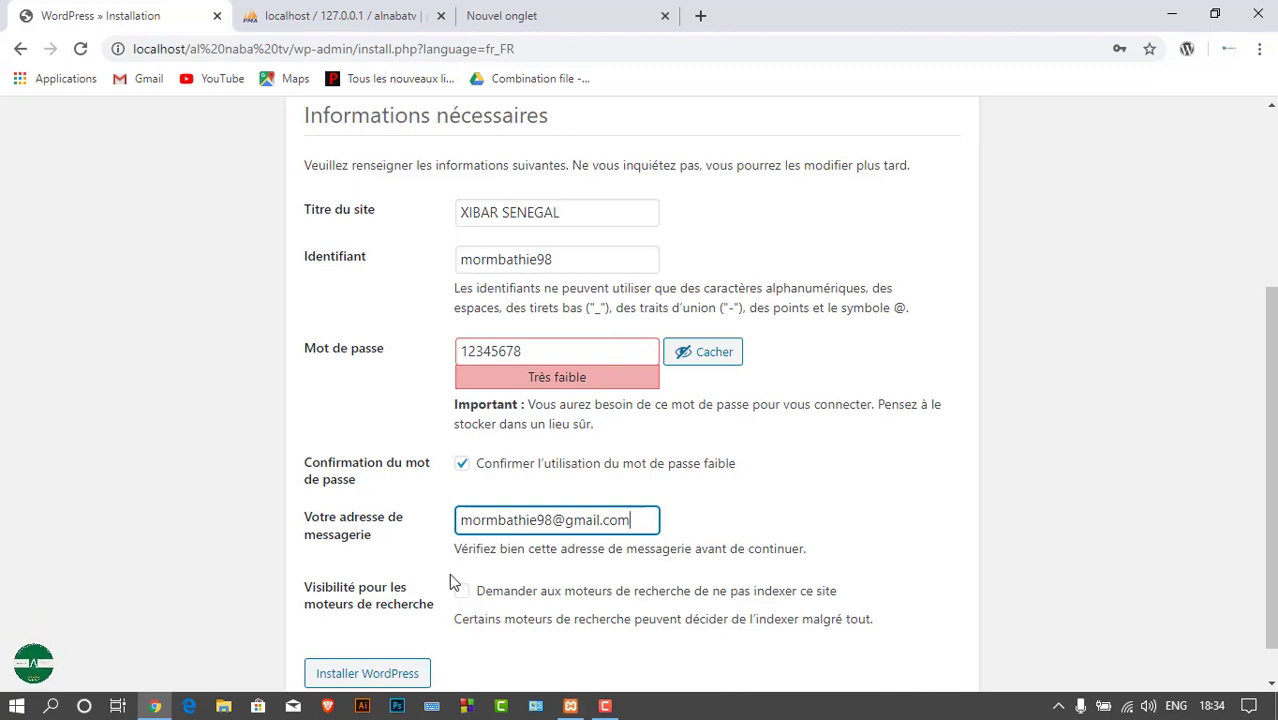
Leave search indexing allowed, recheck the username and password, and run 'Installer WordPress'
click(462, 594)
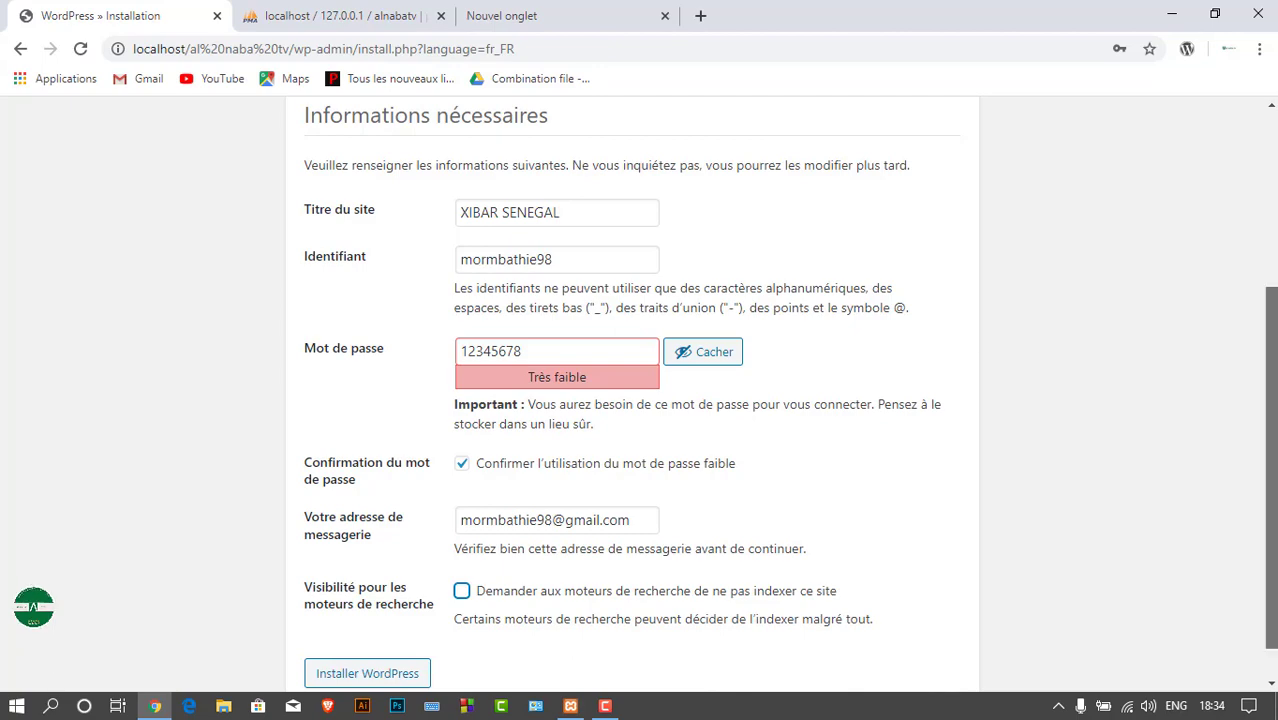
scroll(419, 560, down, 1)
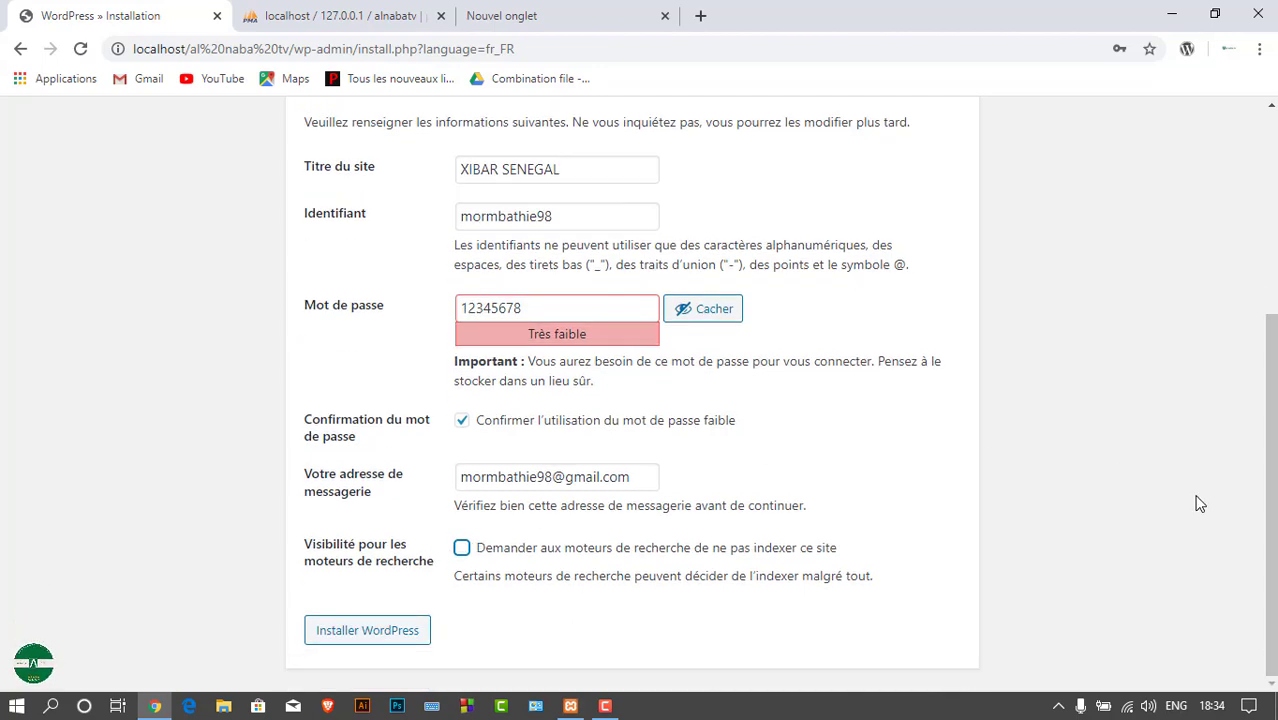
scroll(1250, 422, up, 3)
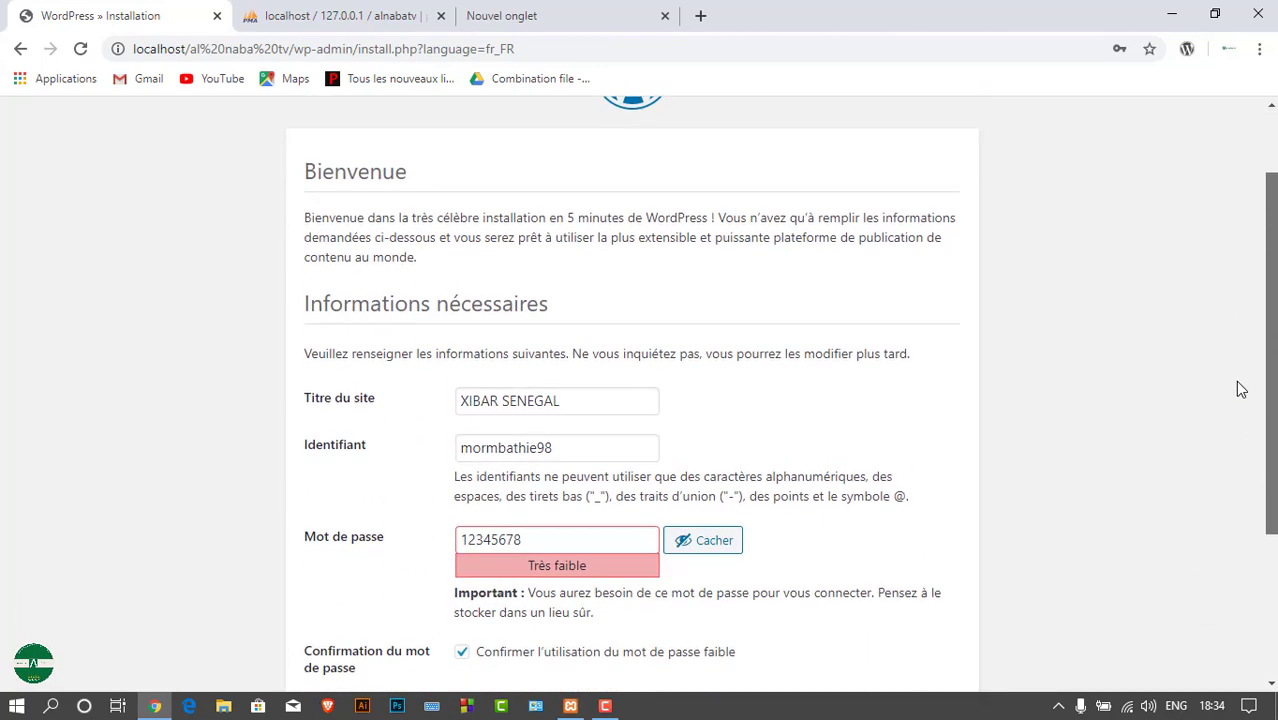
scroll(1240, 389, down, 1)
click(588, 405)
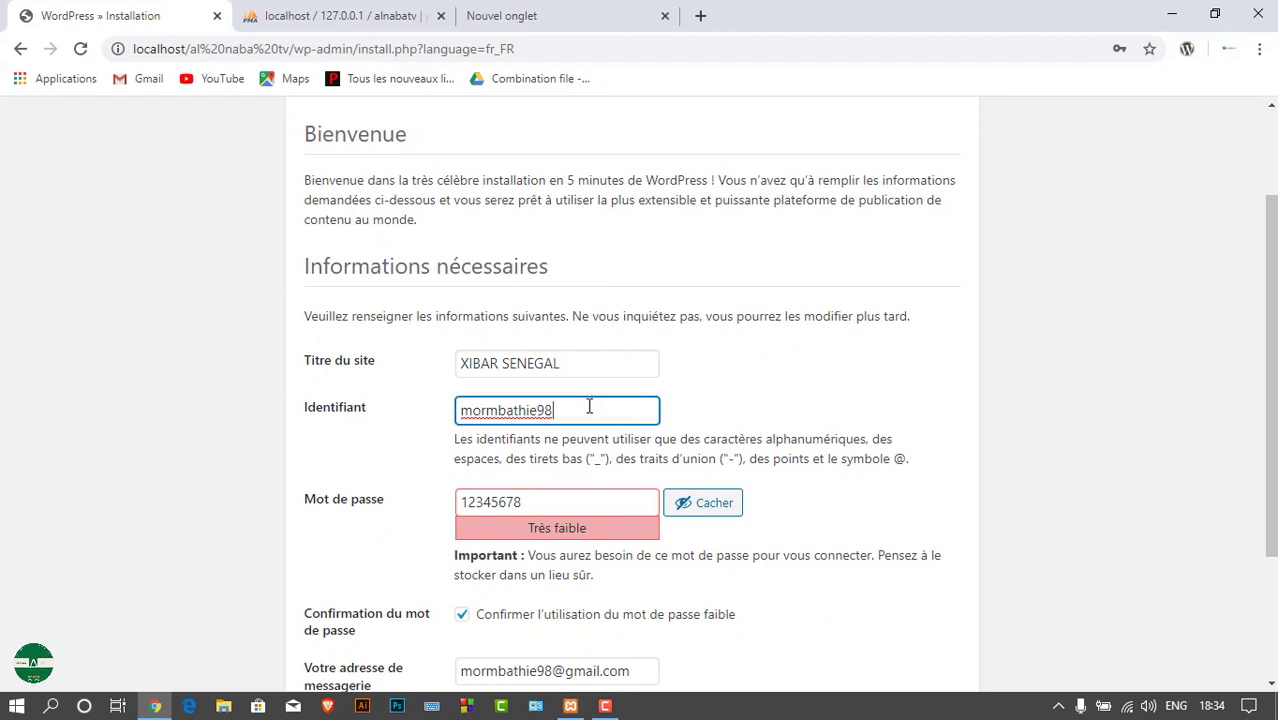
click(522, 500)
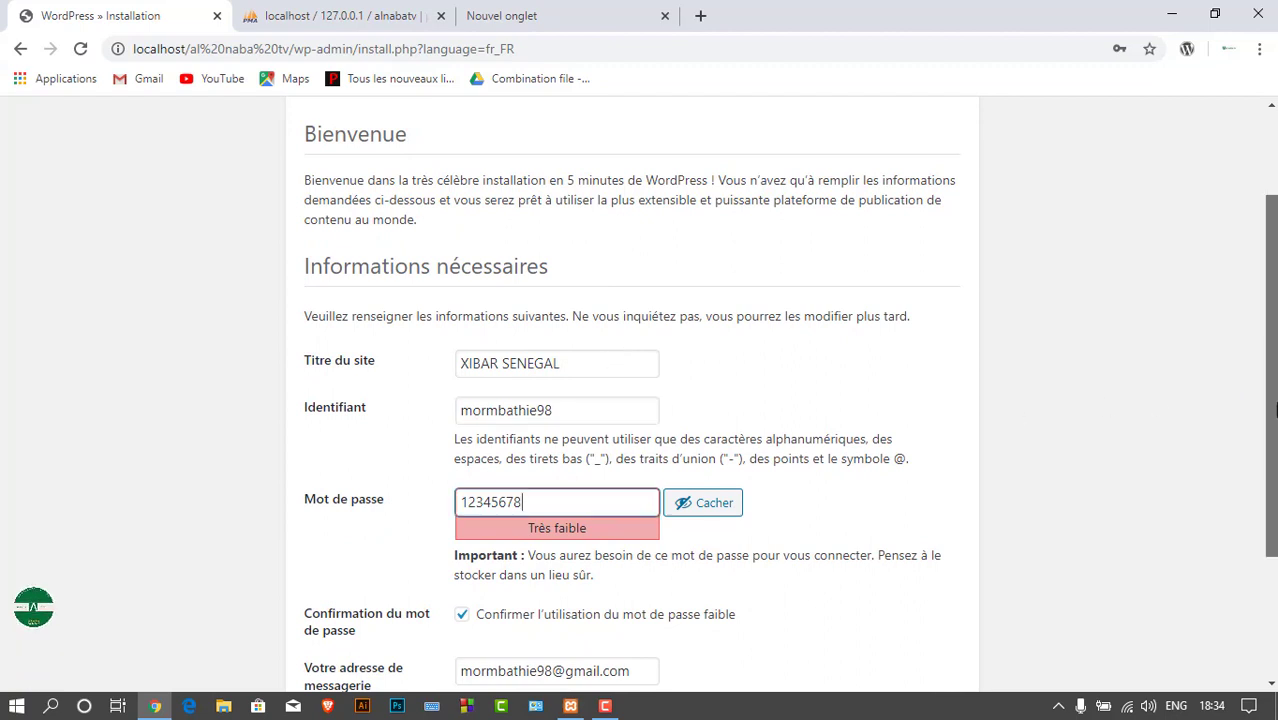
scroll(1258, 531, down, 2)
click(356, 638)
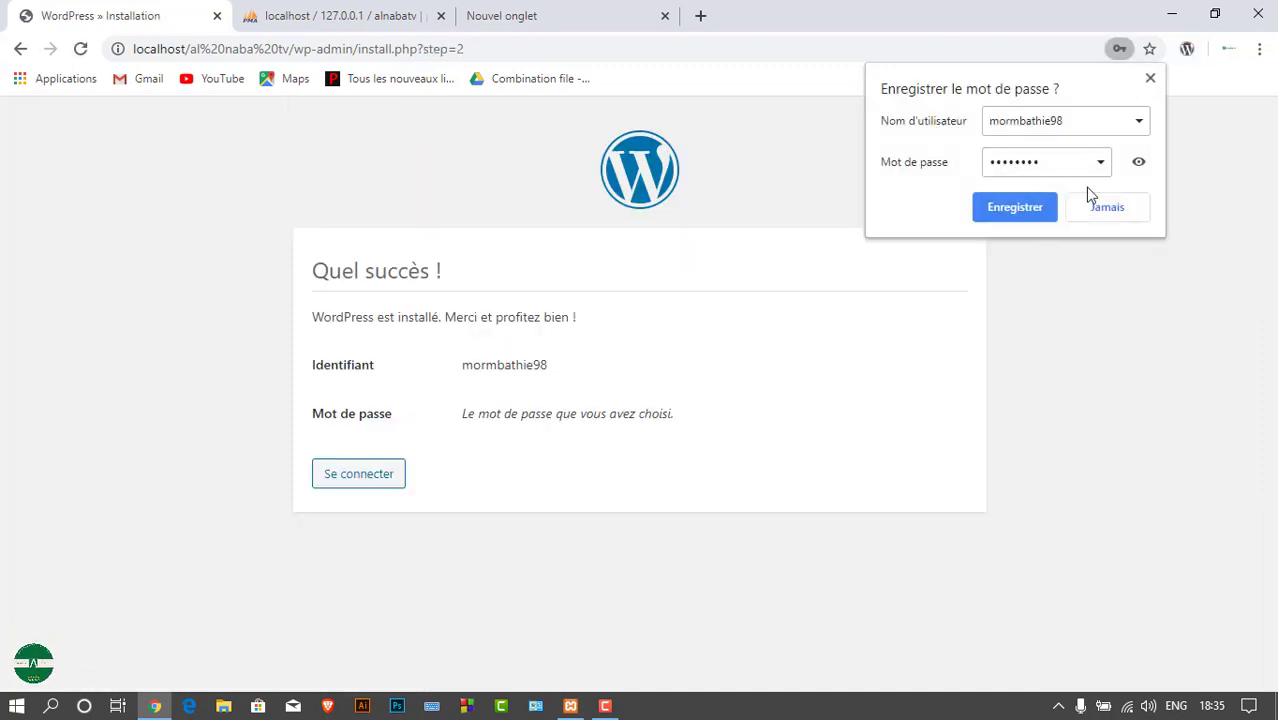
Decline Chrome's save-password offer and continue from the success page to the 'Se connecter' login page
click(1150, 78)
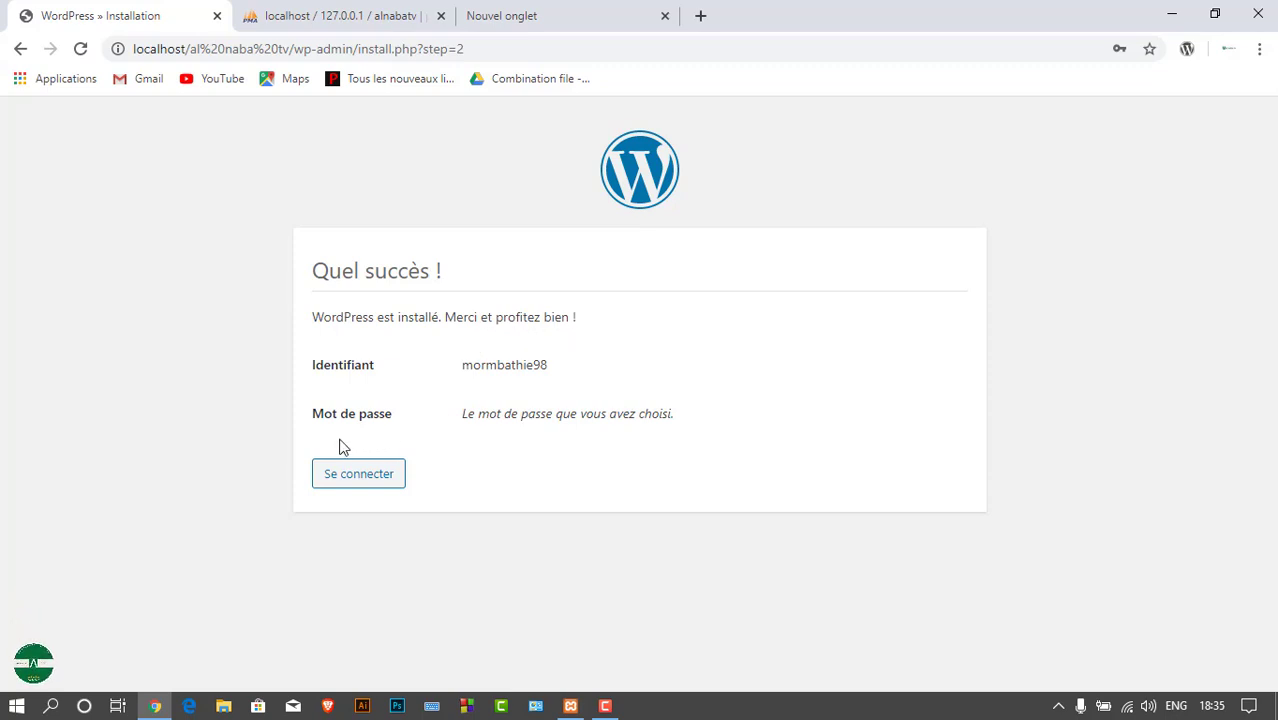
drag(313, 364, 555, 372)
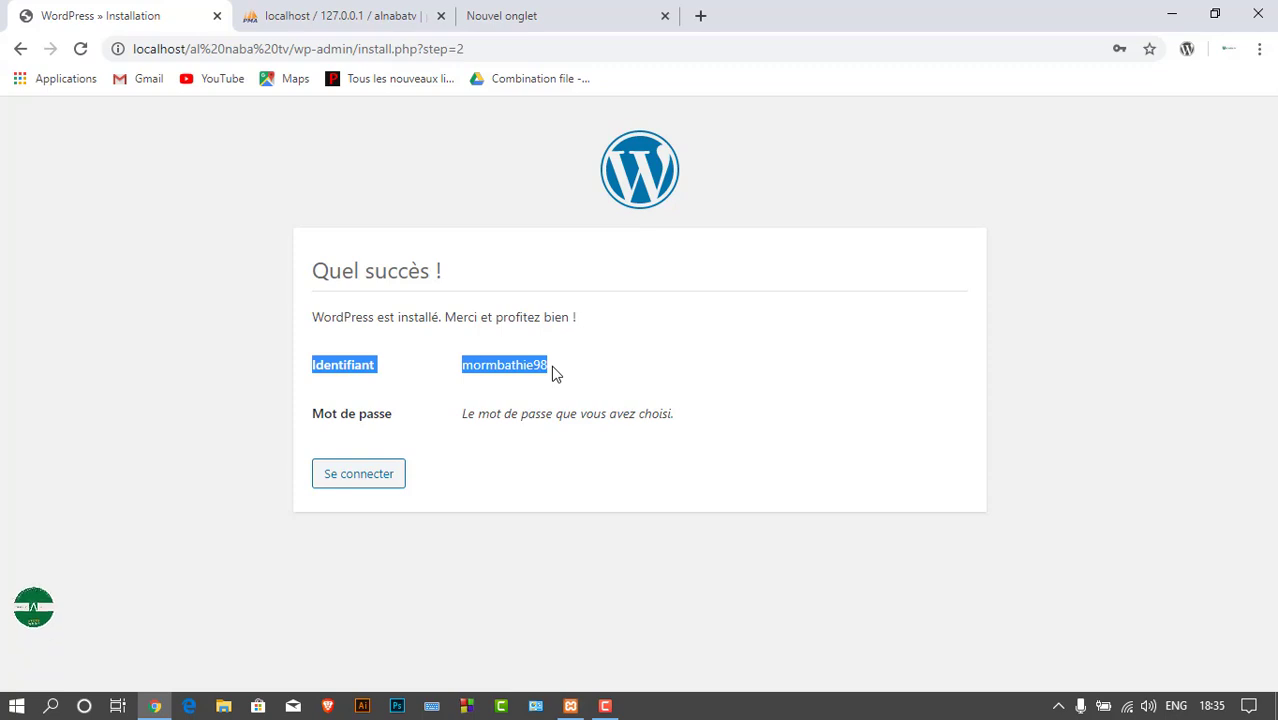
click(470, 376)
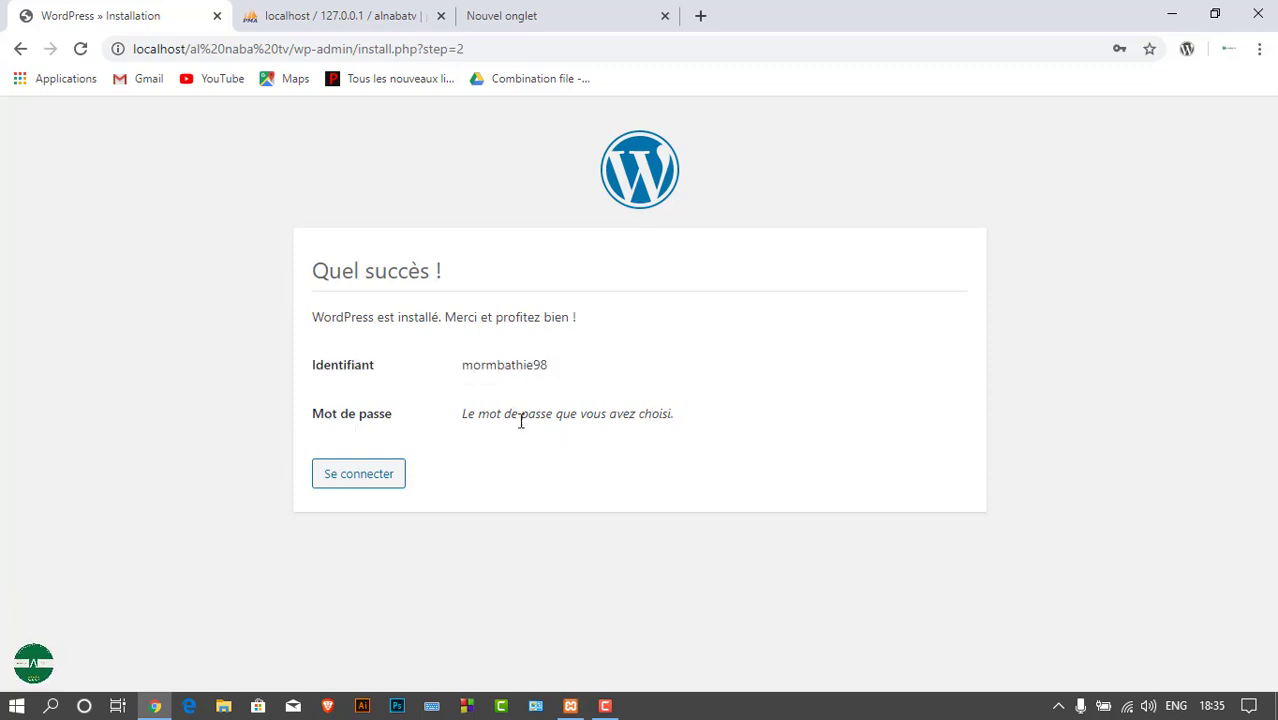
click(374, 478)
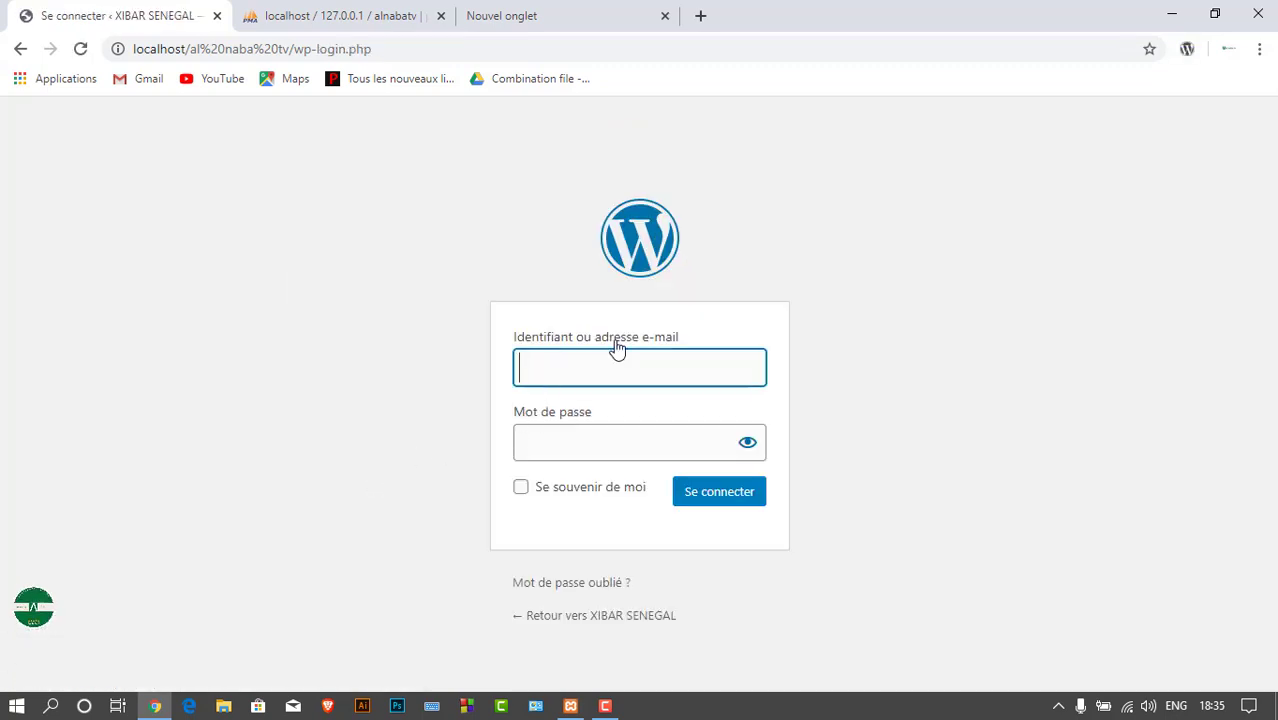
Fill in the admin username and password, reveal the password to check it, and tick 'Se souvenir de moi'
click(617, 354)
click(579, 430)
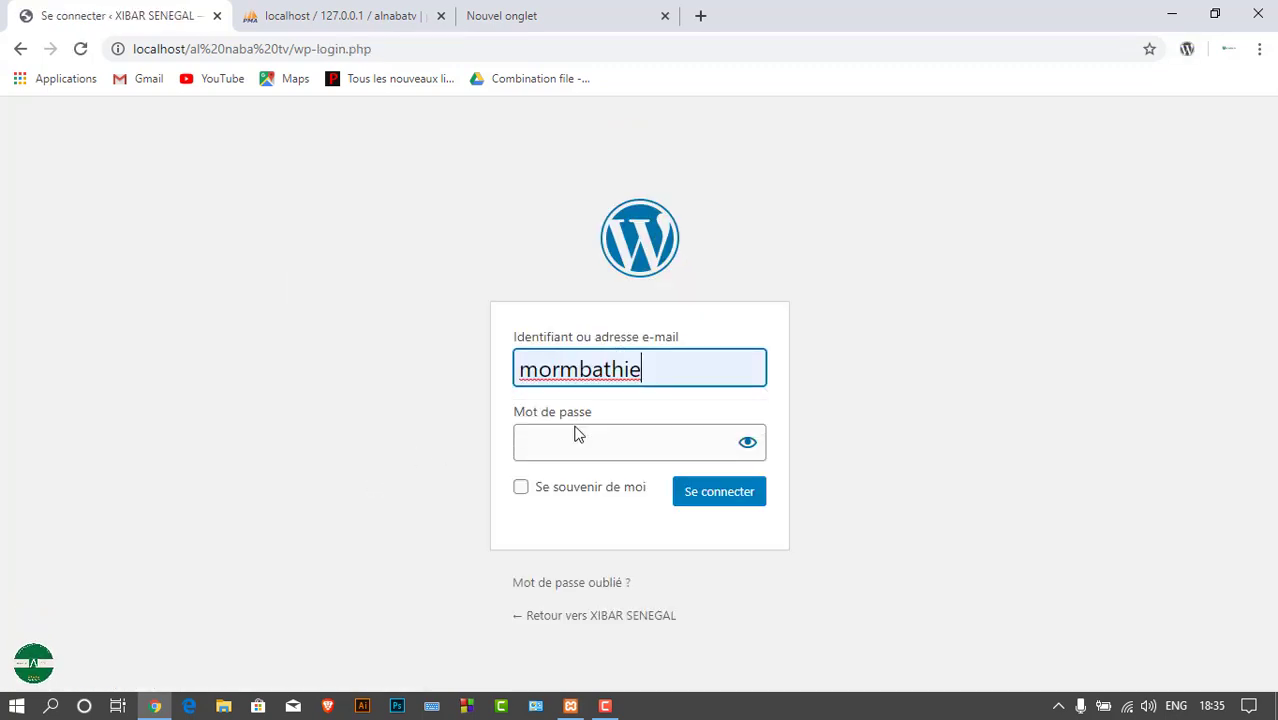
text(9)
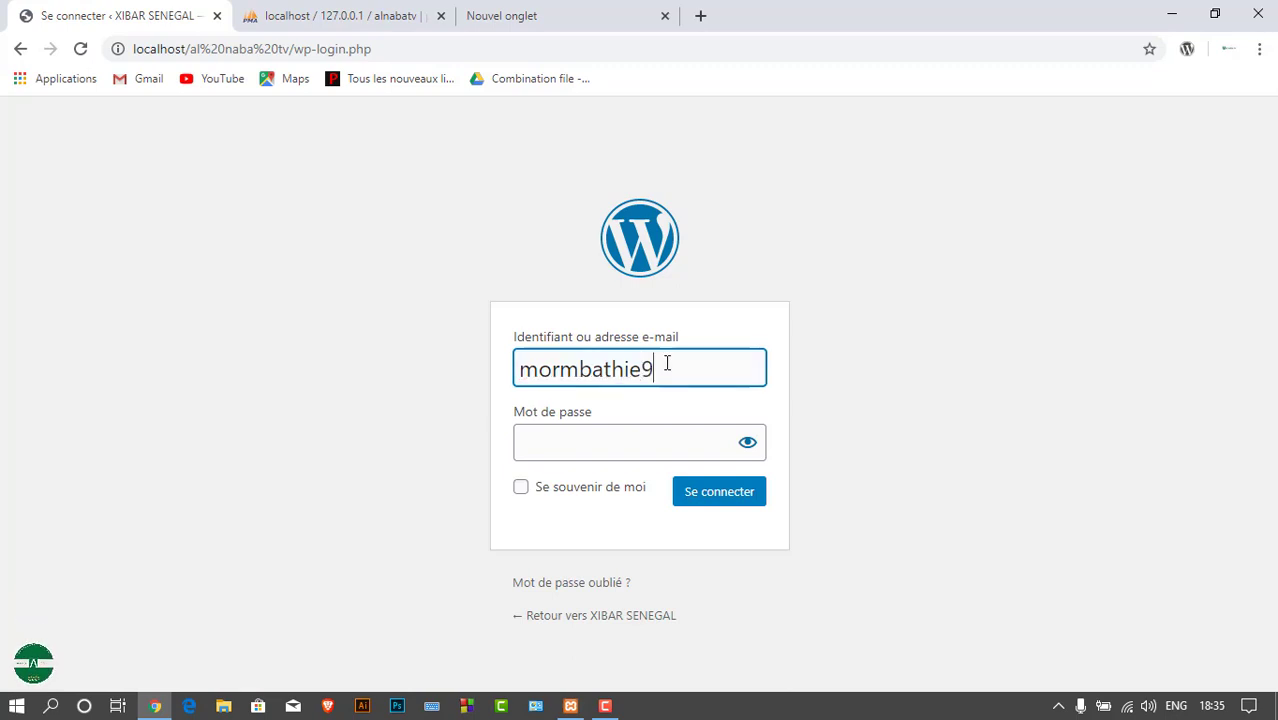
text(8)
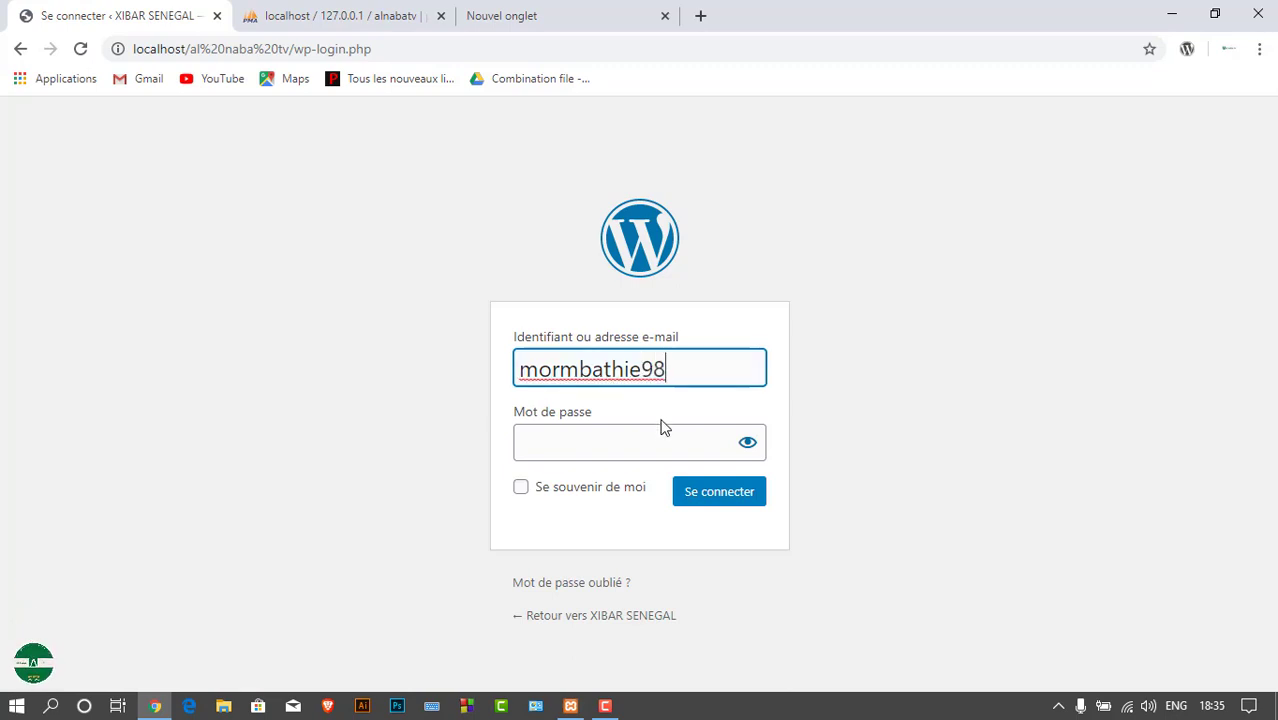
click(658, 443)
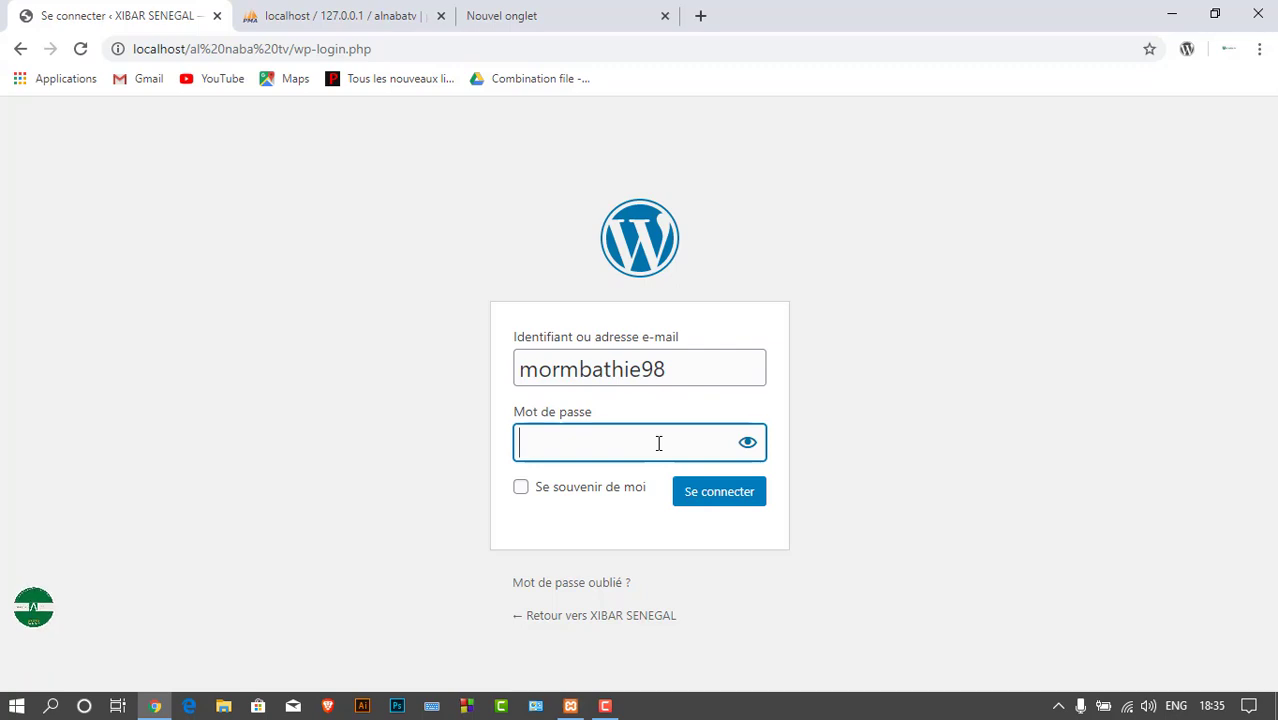
text(••••)
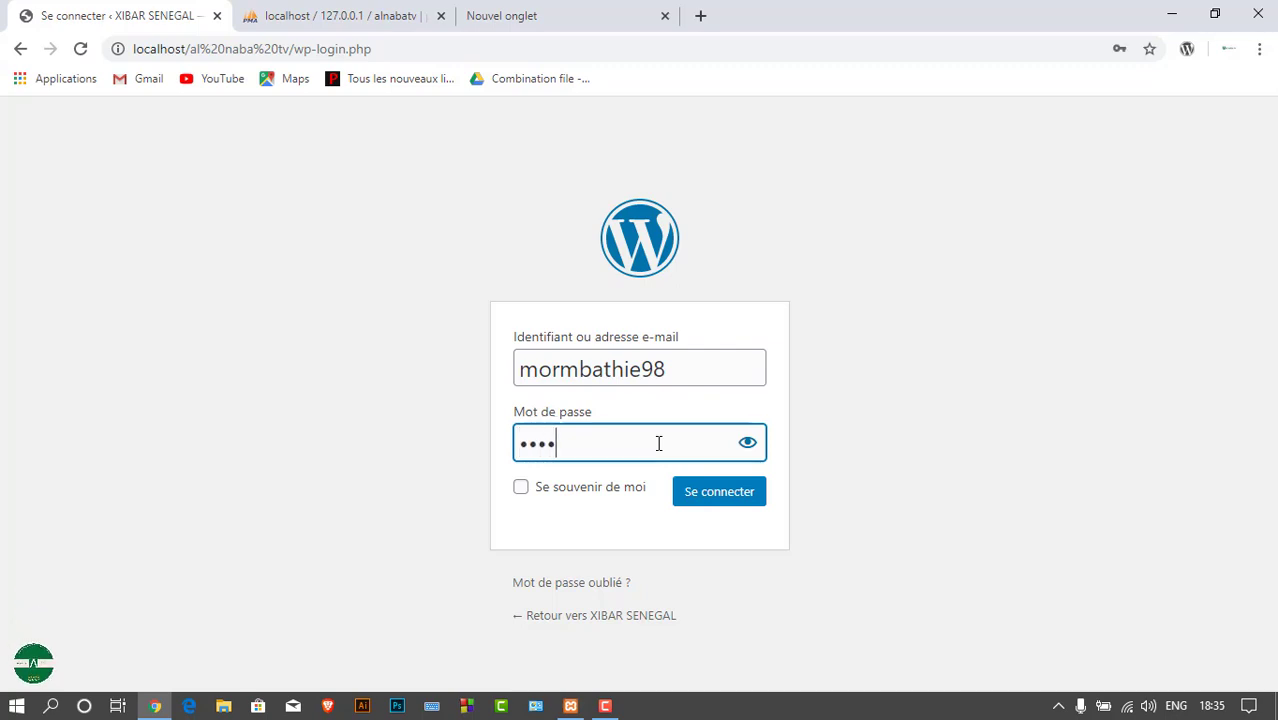
text(••••)
click(747, 443)
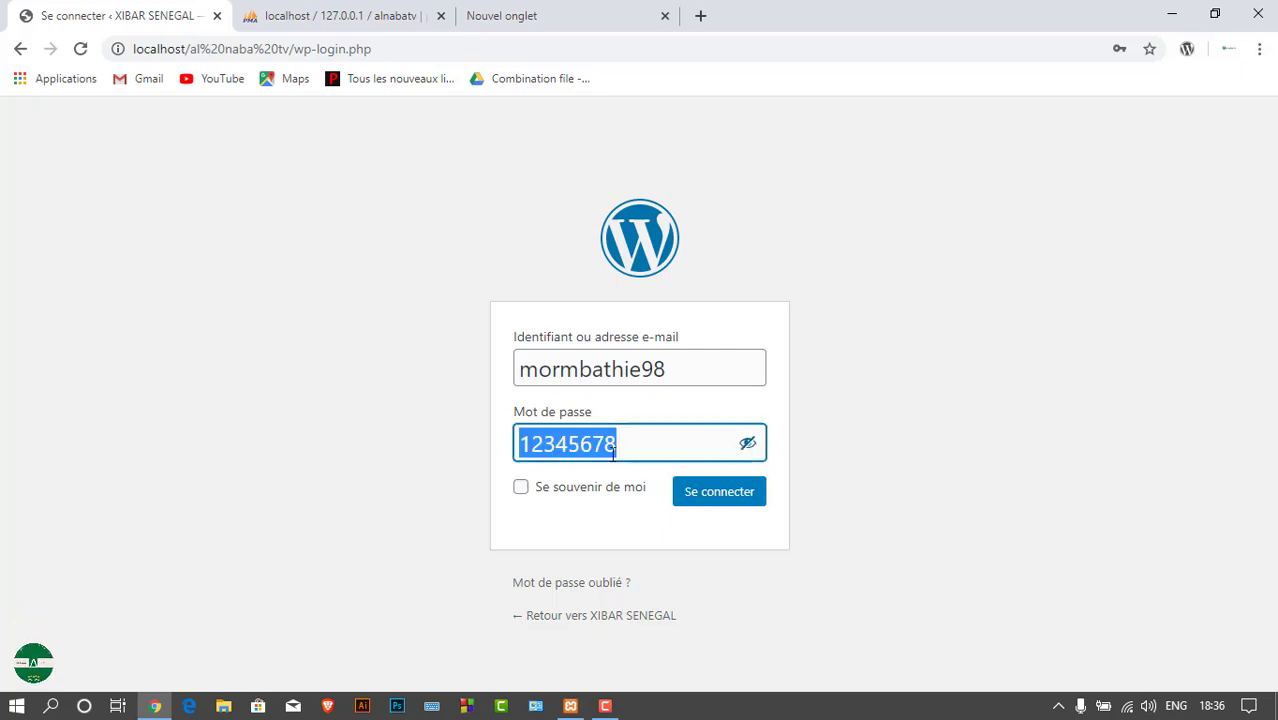
click(521, 493)
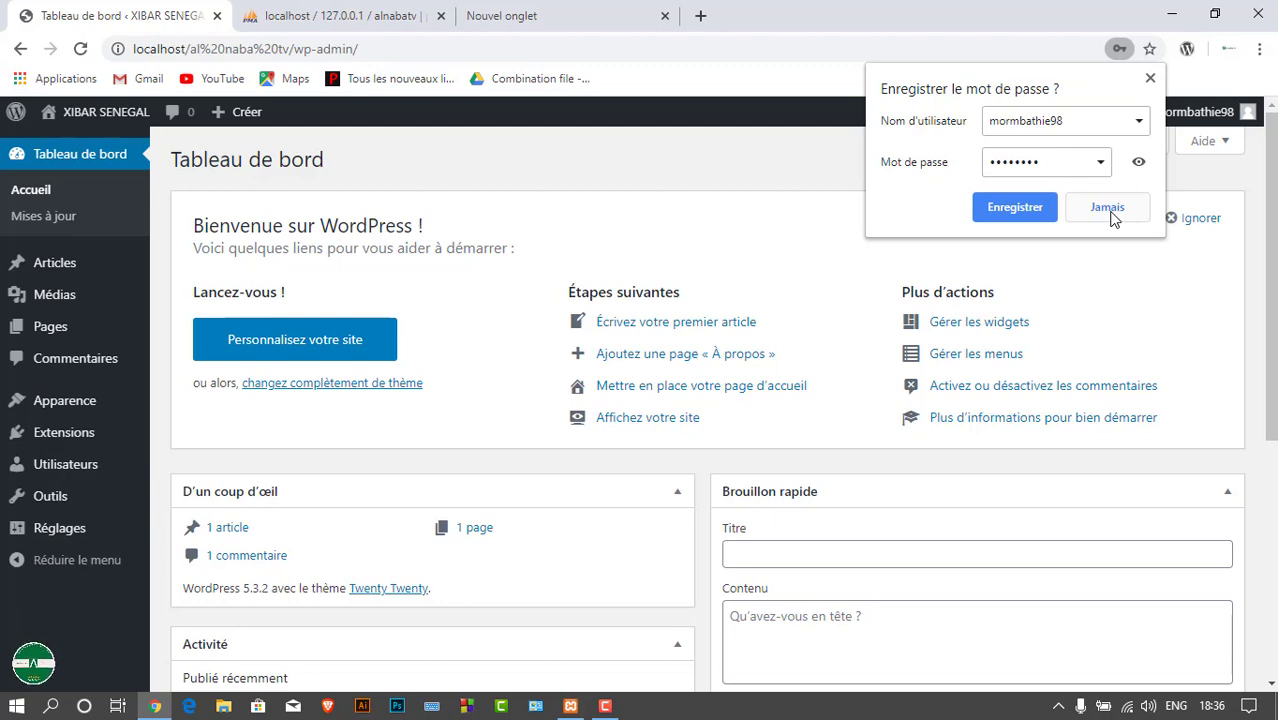
Refuse Chrome's password save with 'Jamais' and dismiss the dashboard's Bienvenue welcome panel with 'Ignorer'
click(1113, 218)
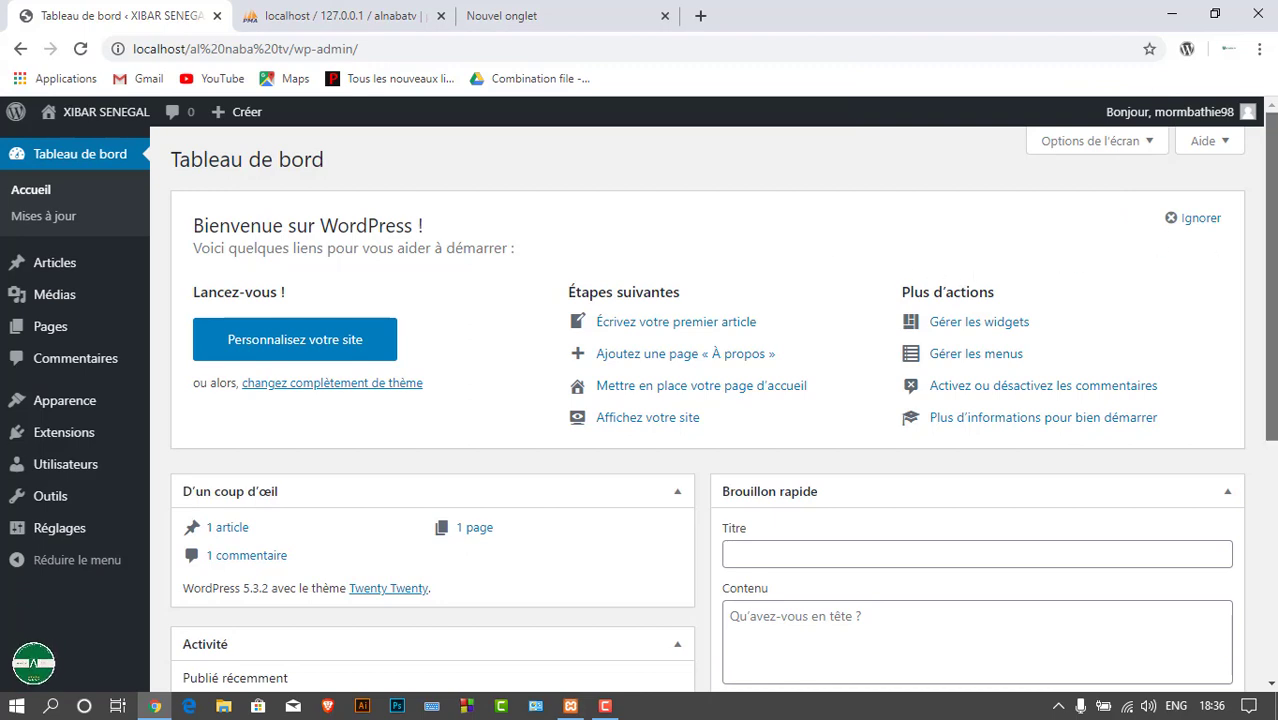
scroll(955, 273, down, 4)
scroll(1250, 428, up, 4)
click(1200, 218)
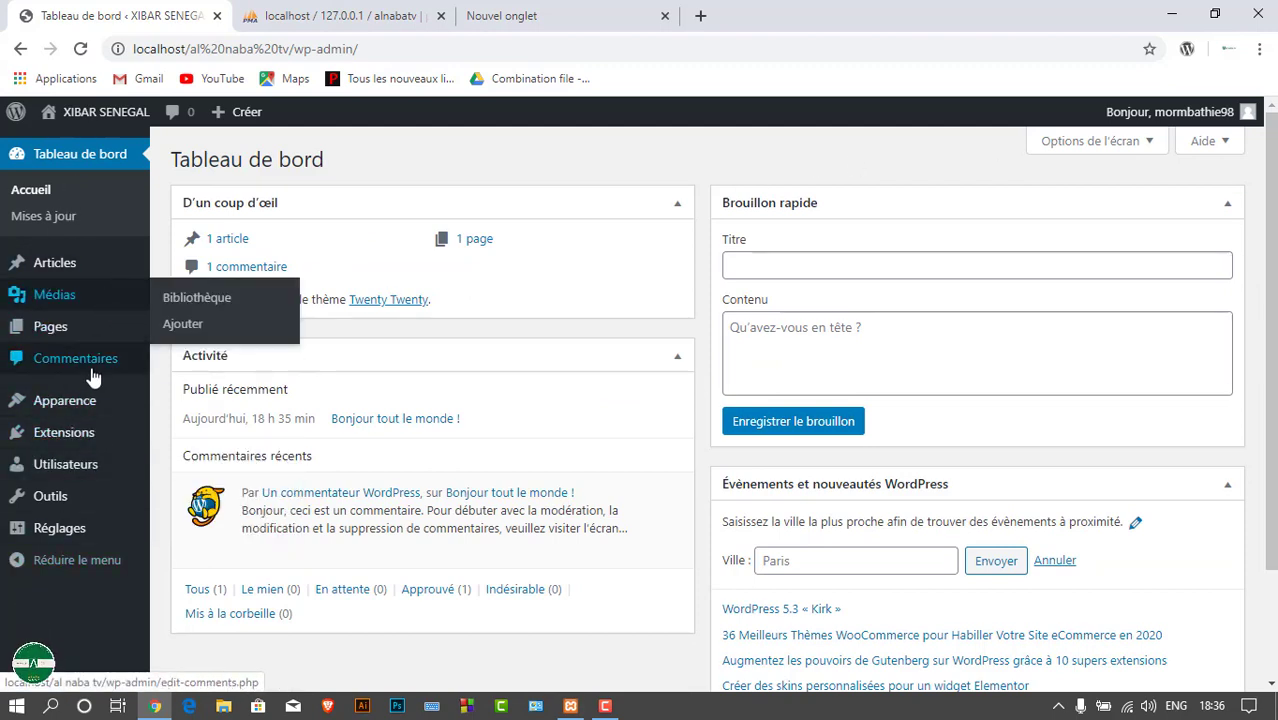
mouse_move(57, 288)
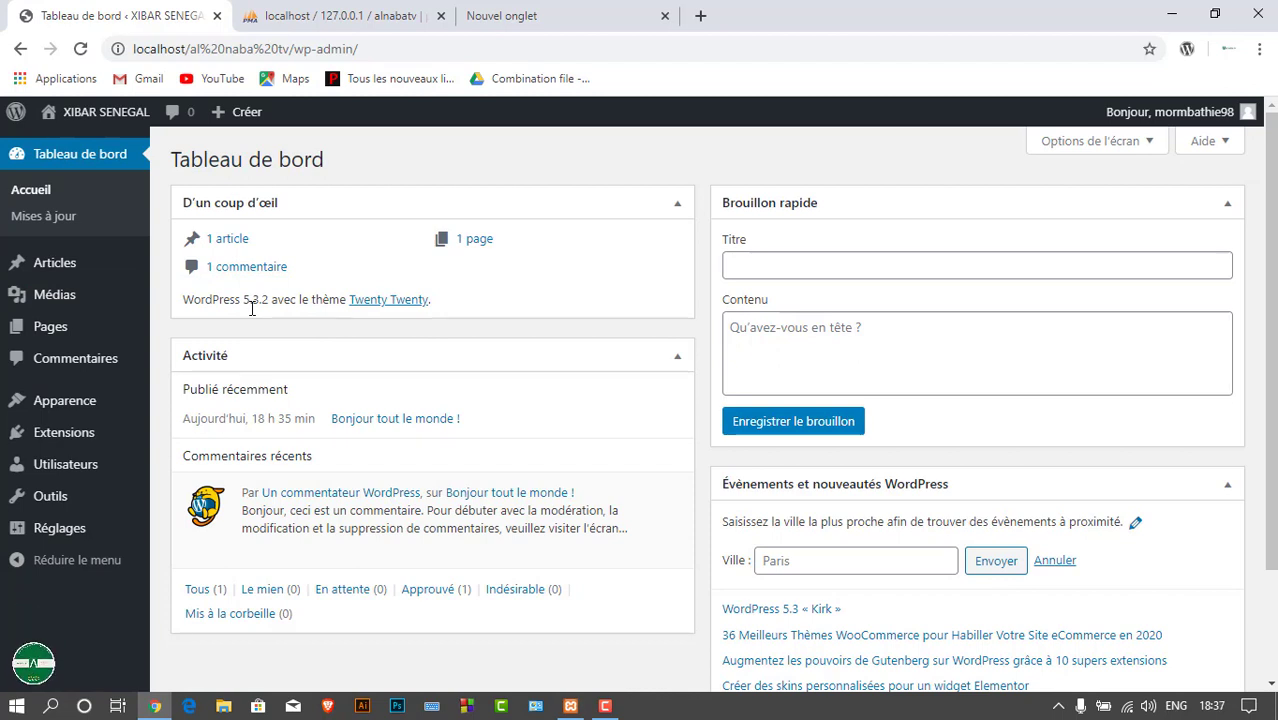
mouse_move(116, 128)
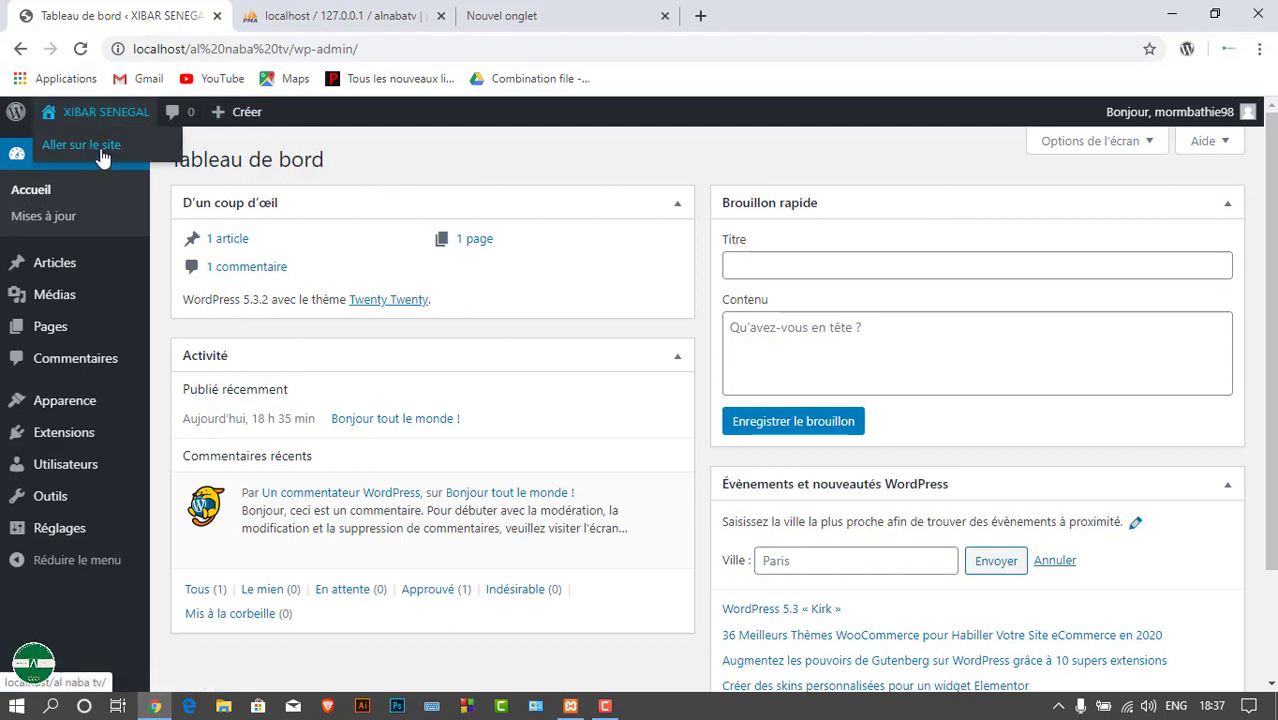
Open the public XIBAR SENEGAL site via 'Aller sur le site' and scroll to the 'Bonjour tout le monde !' post
click(101, 150)
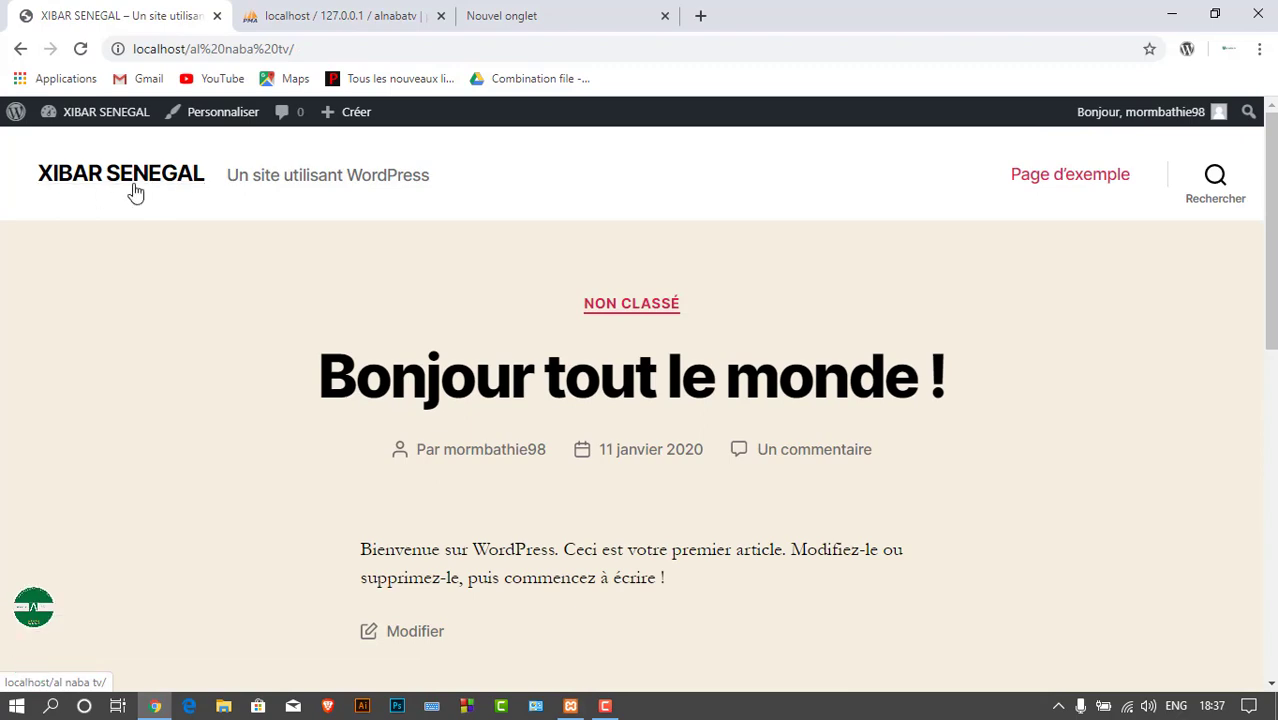
drag(1270, 325, 1264, 226)
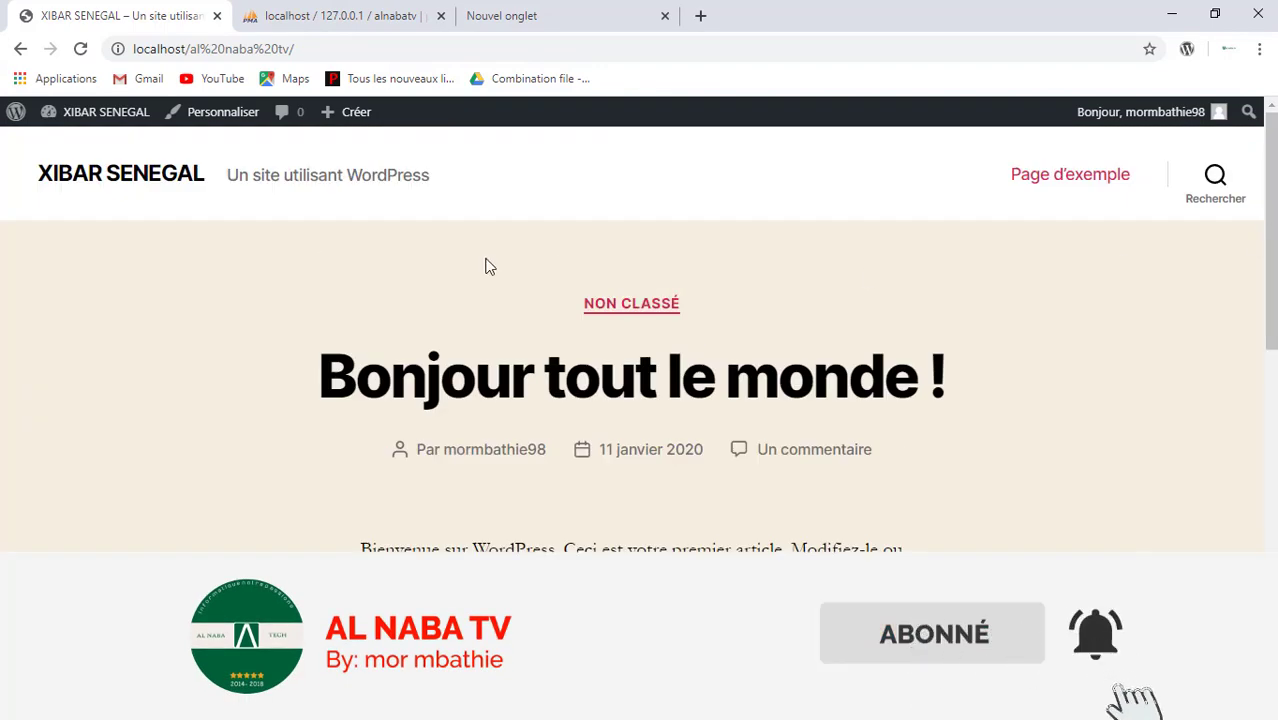